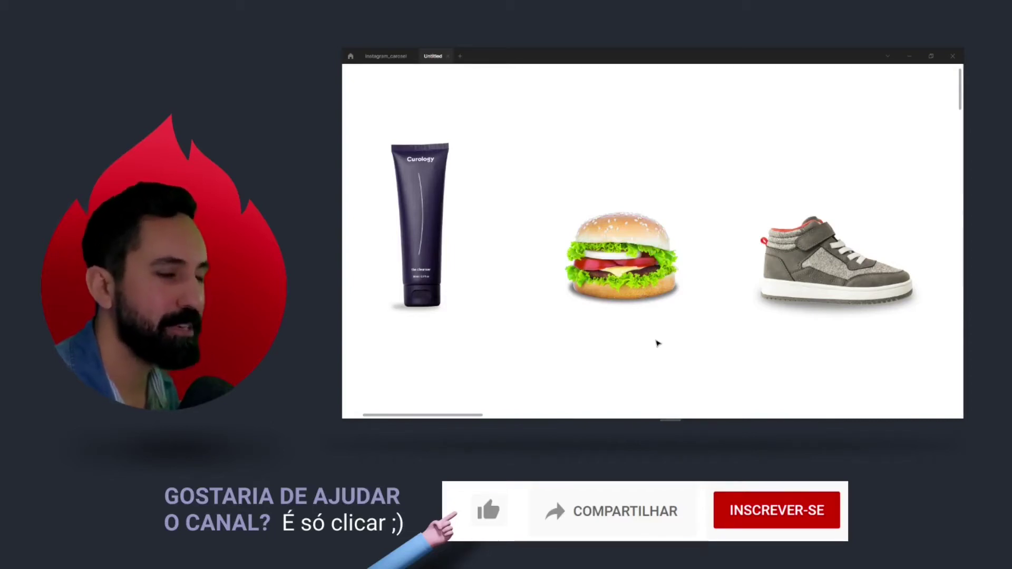
Pan across the canvas to look over the three product images
left_click_drag(655, 342, 650, 154)
left_click_drag(657, 264, 650, 153)
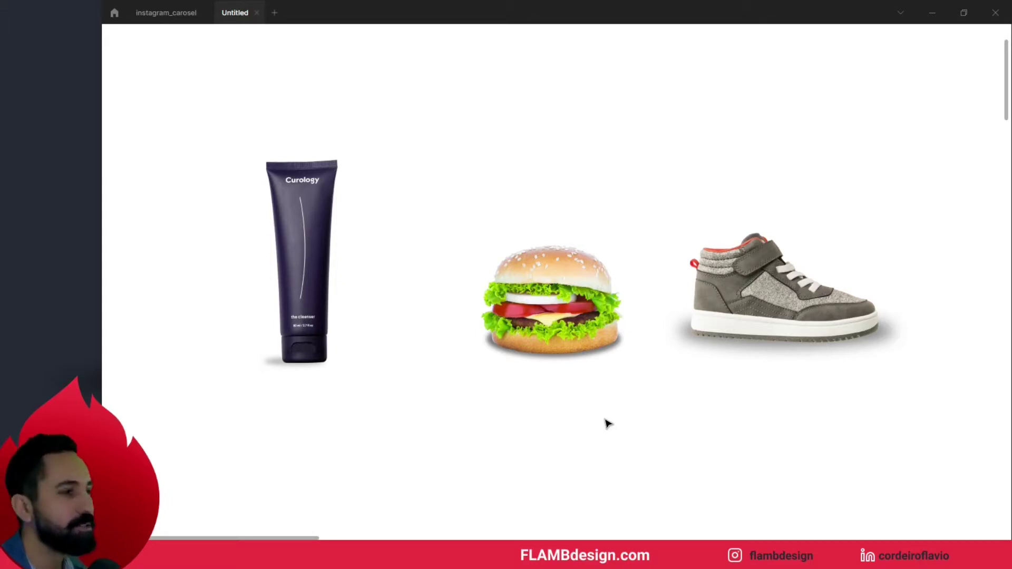
scroll(608, 423, "down", 1)
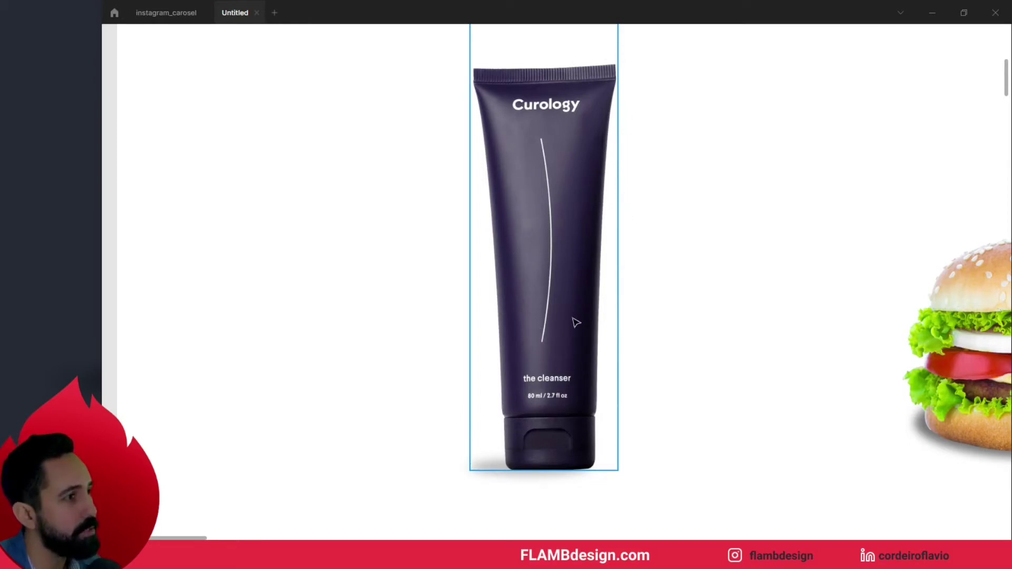
Nudge the cleanser tube's shadow ellipse right beneath its base, then zoom to fit all products
left_click(481, 476)
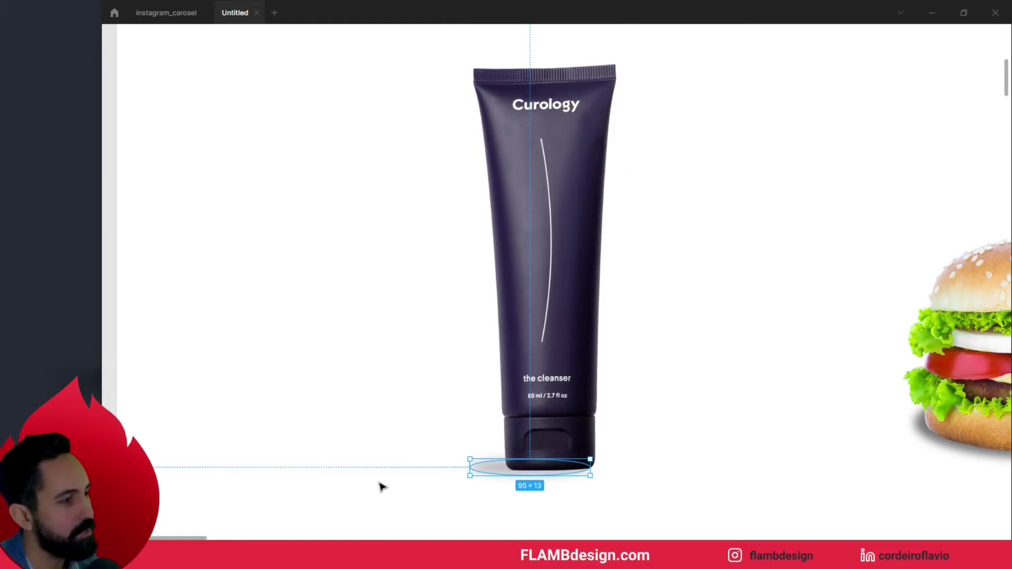
left_click(413, 479)
left_click(495, 477)
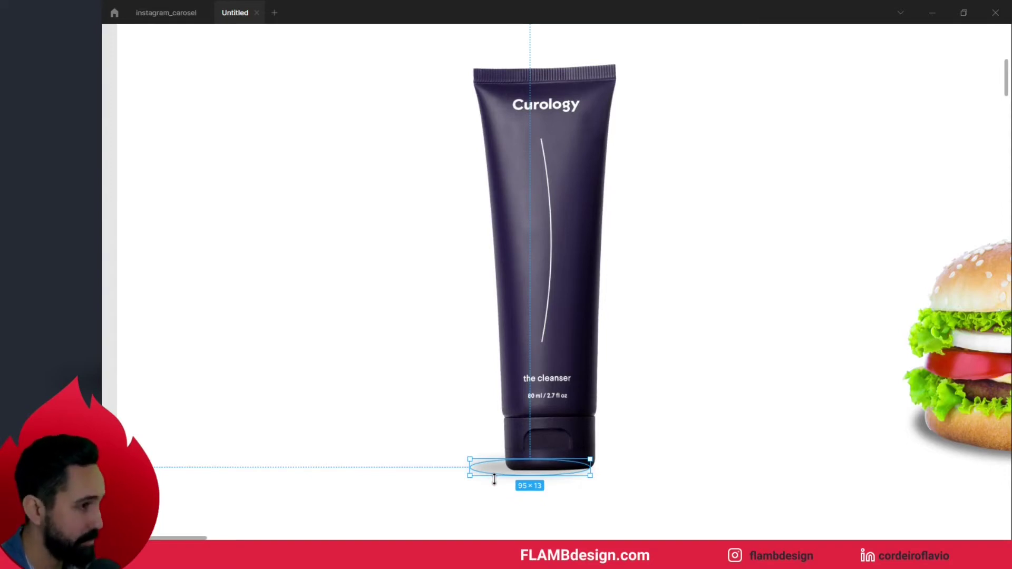
key("shift+Right")
key("shift+Right")
key("shift+Right")
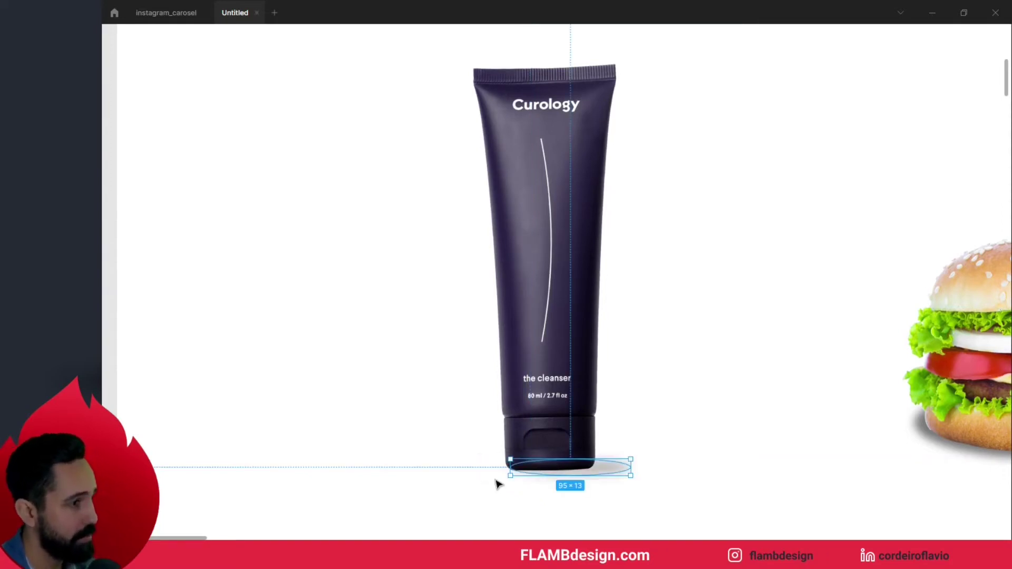
left_click(717, 436)
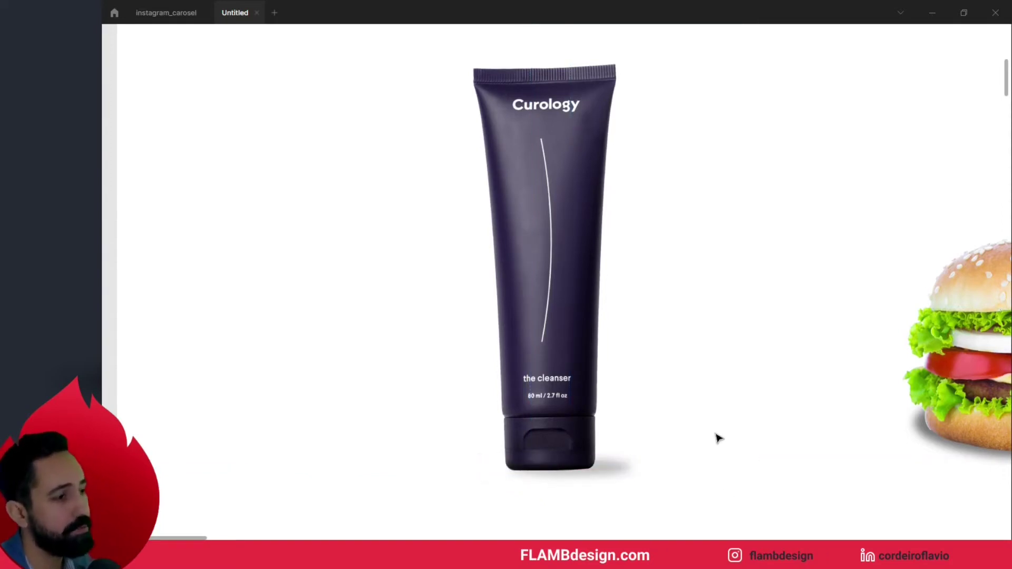
left_click(624, 477)
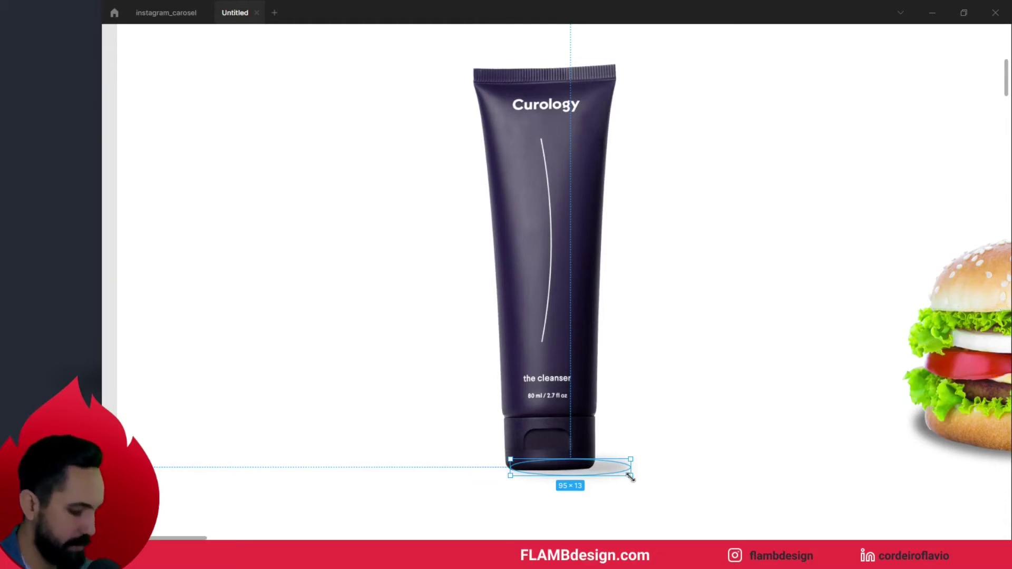
left_click(632, 479)
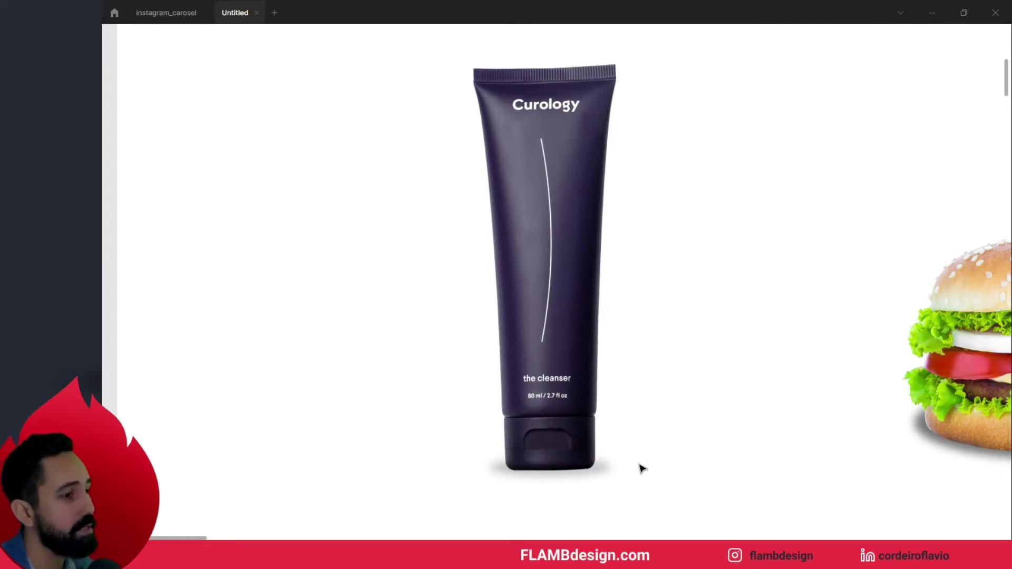
key("shift+1")
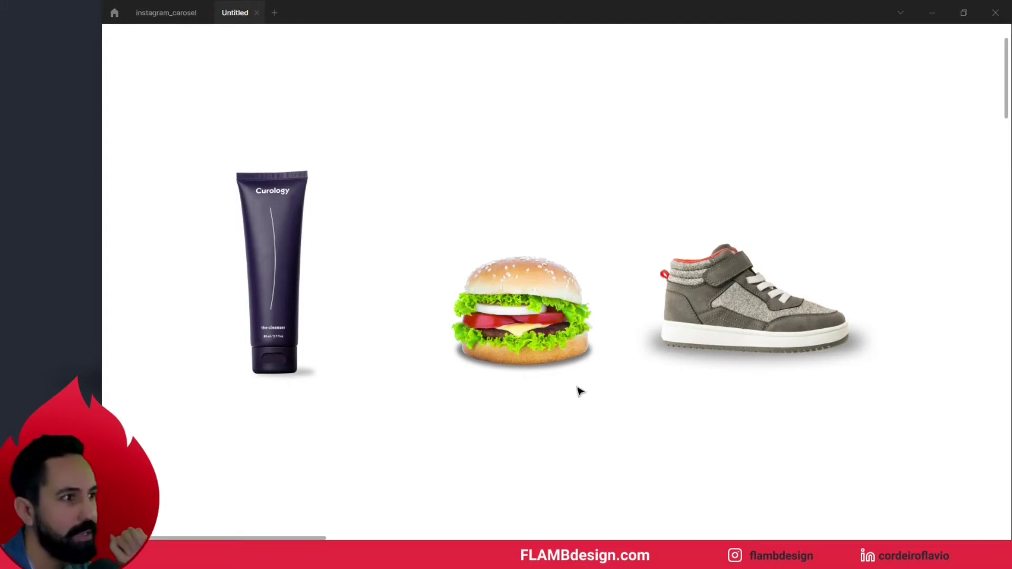
key("z")
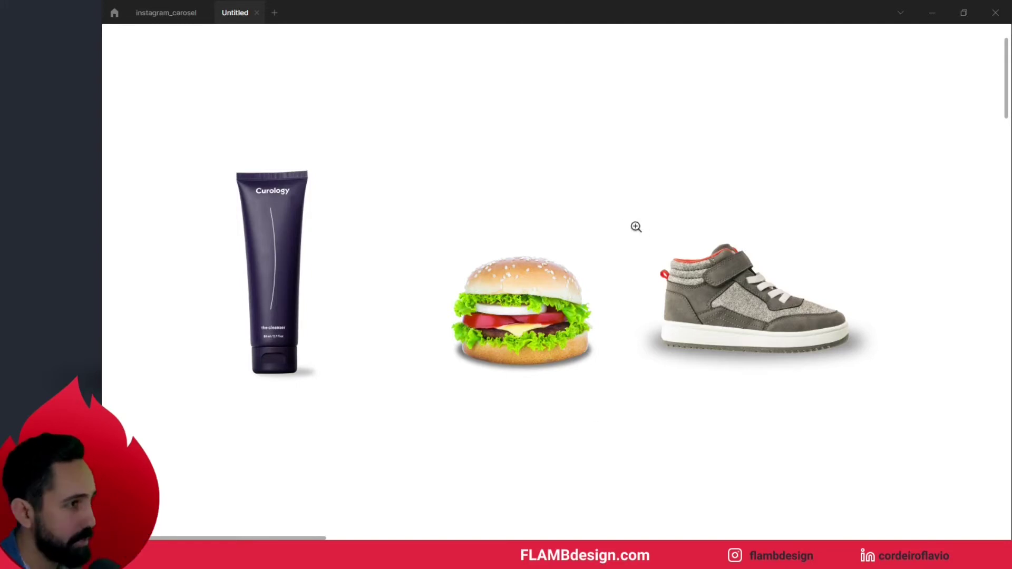
Zoom in on the sneaker, restore the editor panels, and delete its old blurred shadow ellipse
left_click(777, 403)
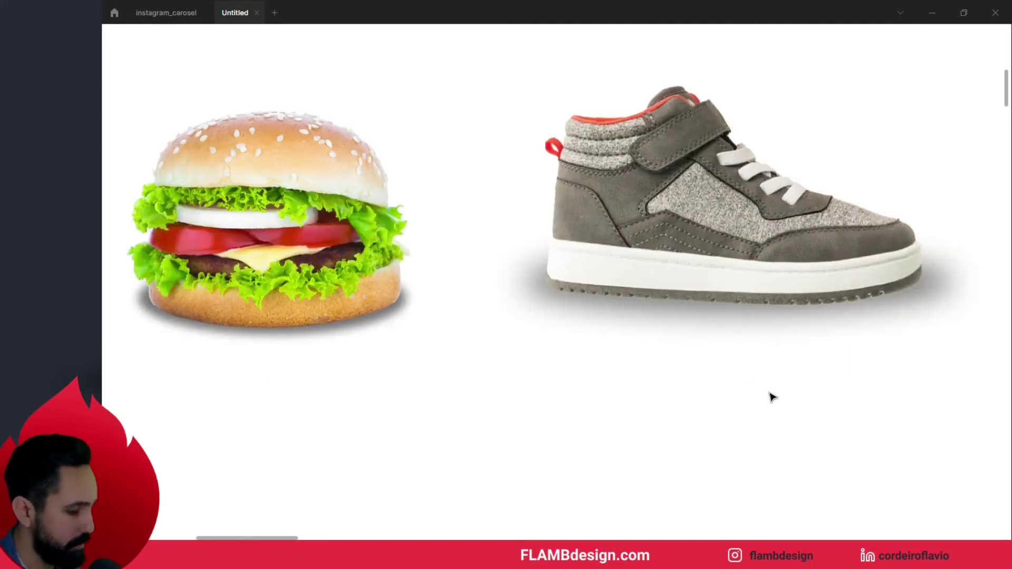
left_click_drag(739, 373, 571, 503)
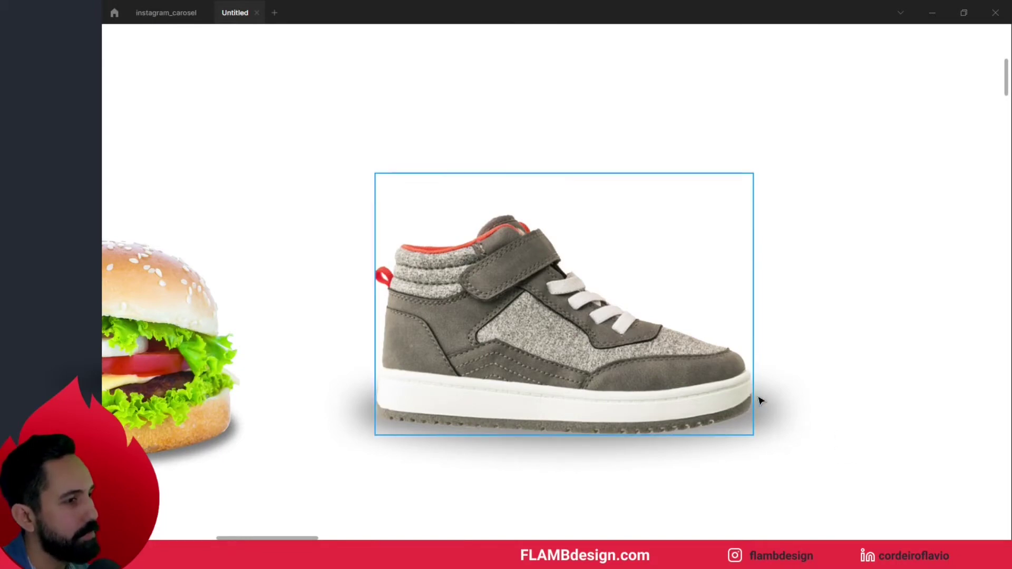
left_click(780, 420)
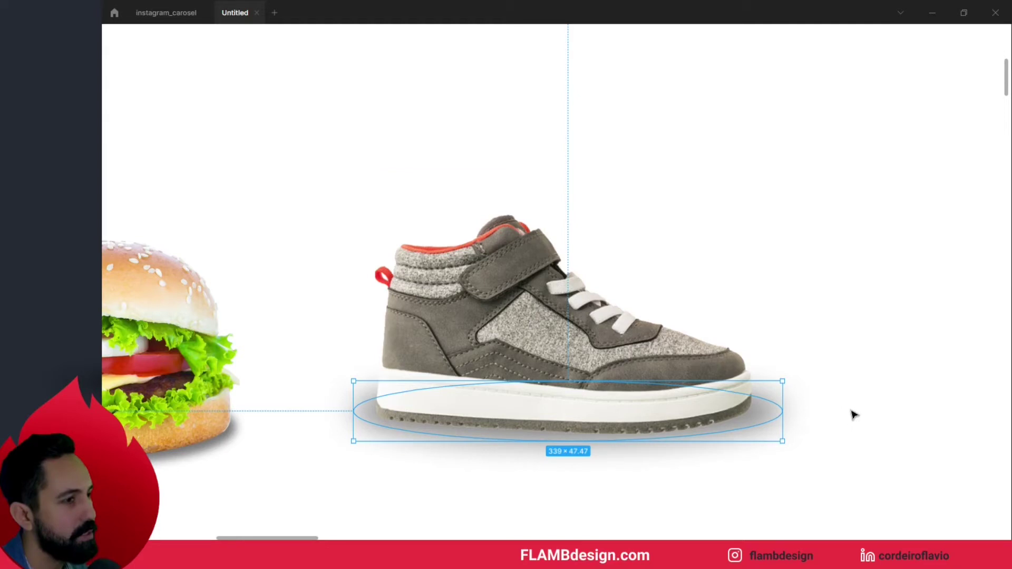
left_click(868, 431)
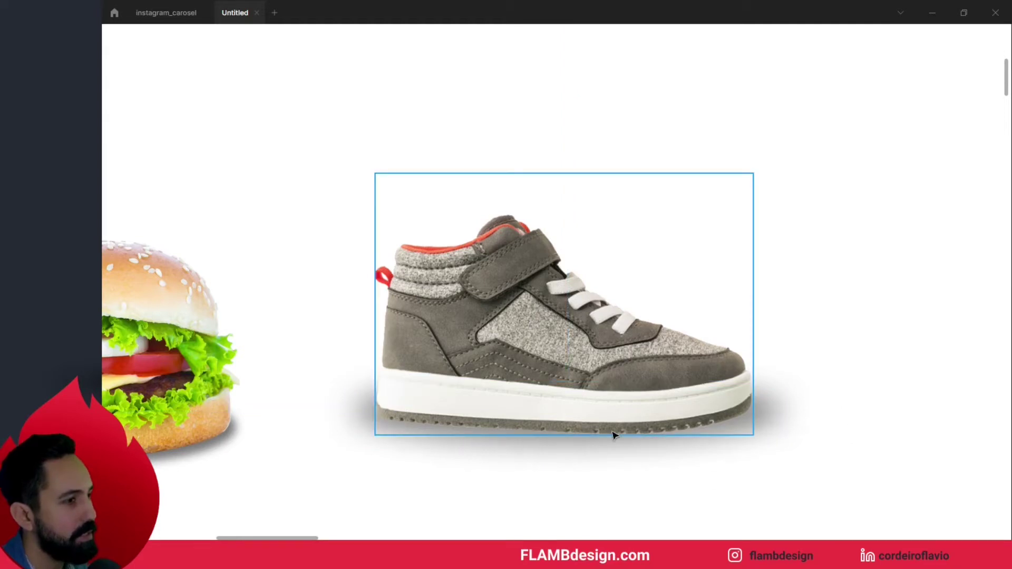
left_click_drag(728, 381, 554, 192)
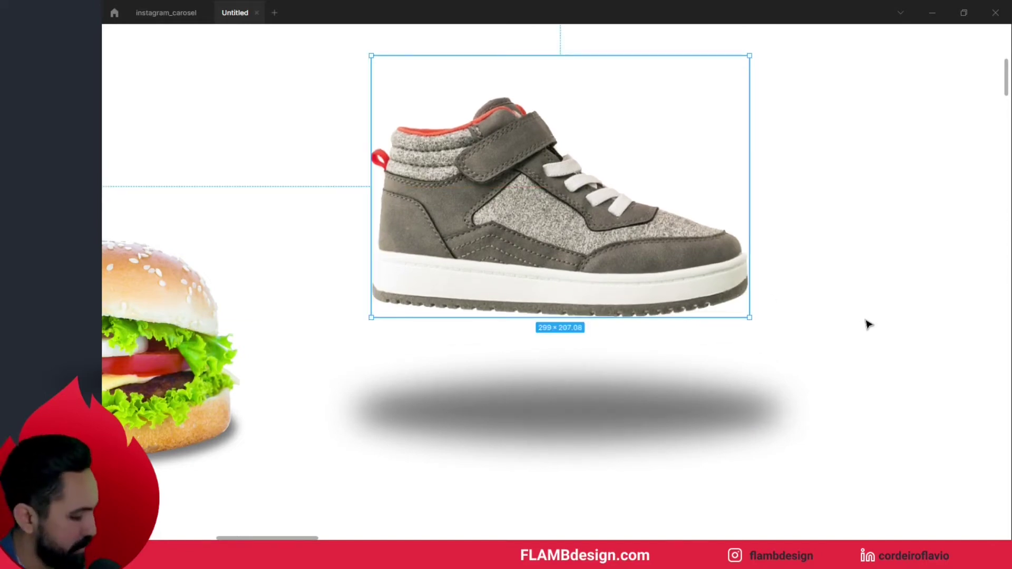
key("ctrl+z")
scroll(843, 410, "down", 2)
scroll(843, 410, "left", 1)
left_click(799, 362)
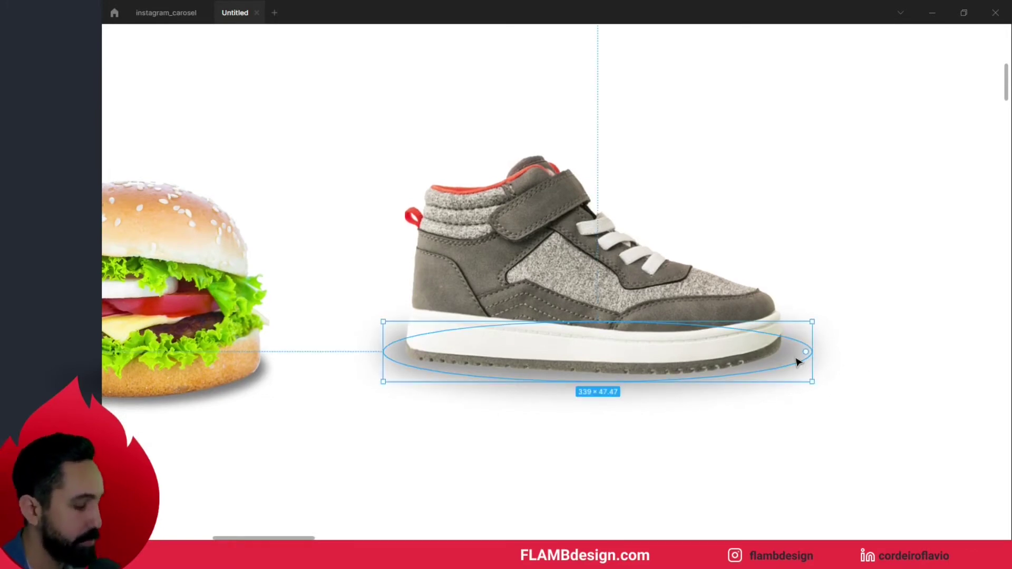
key("ctrl+backslash")
key("Delete")
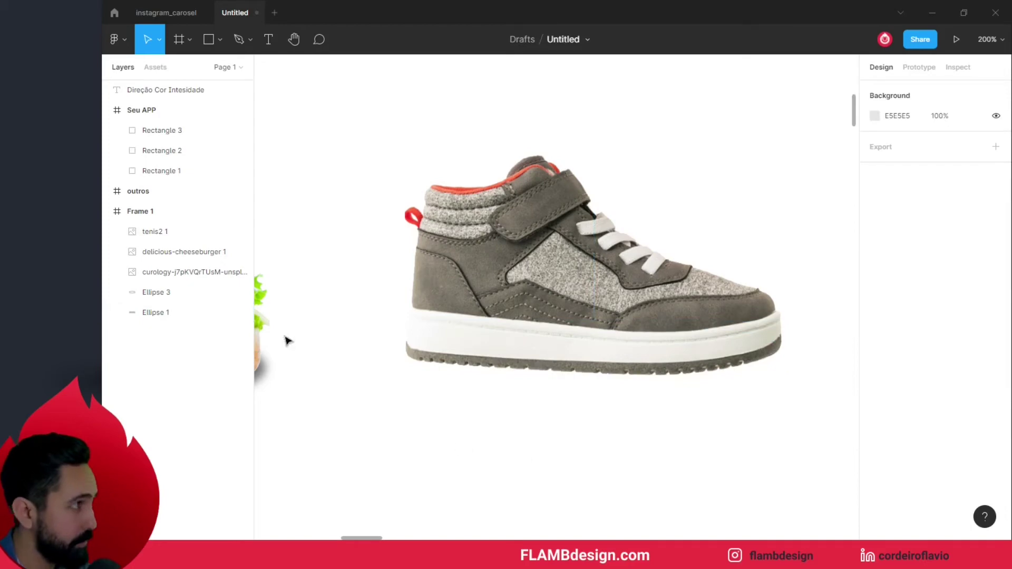
Draw a flat 263.5 × 27 ellipse under the sneaker with a Layer blur of 8
key("o")
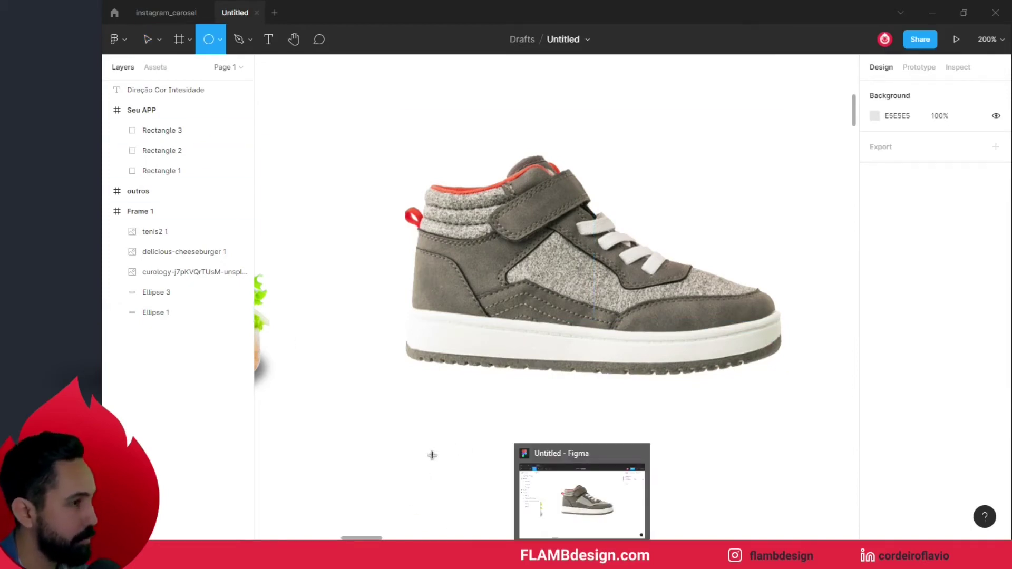
mouse_move(469, 403)
left_mouse_down()
mouse_move(803, 437)
mouse_move(682, 404)
mouse_move(683, 393)
mouse_move(691, 401)
left_mouse_up()
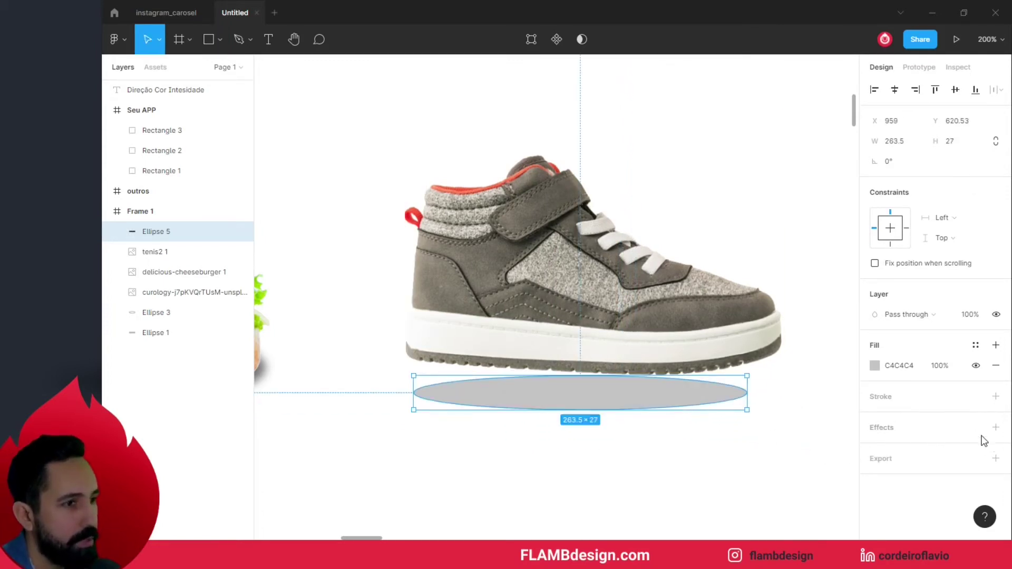
left_click(996, 428)
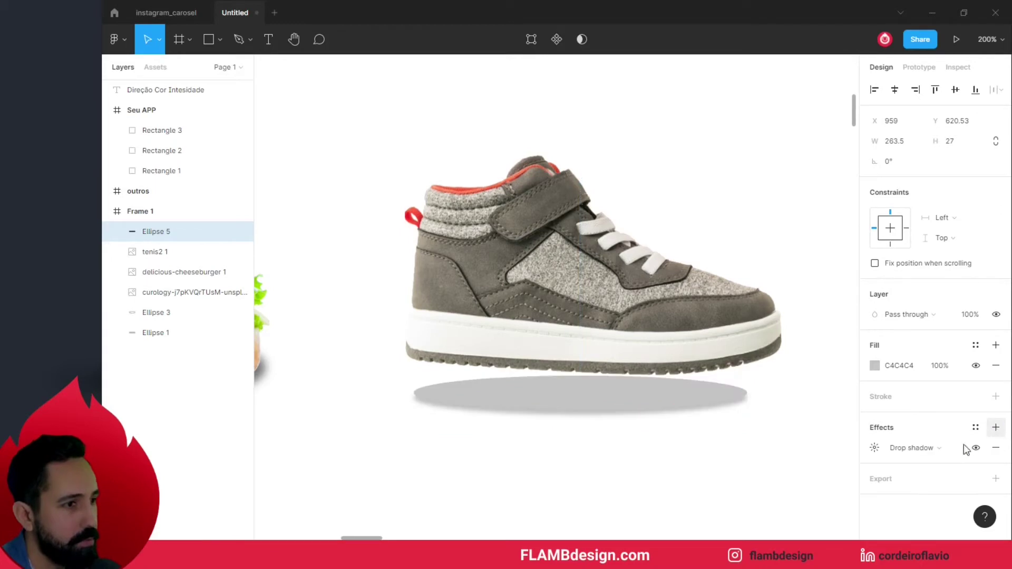
left_click(919, 450)
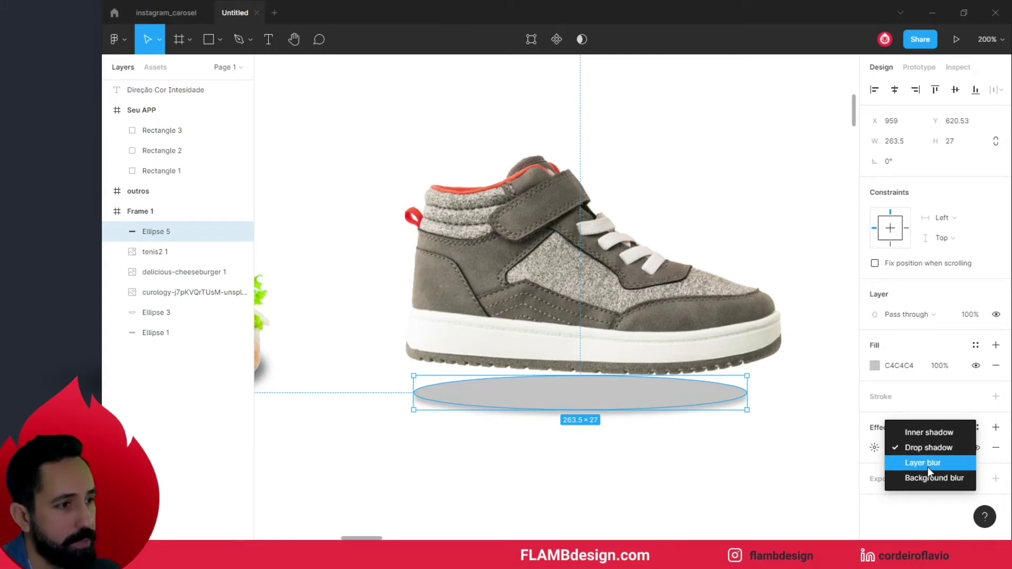
left_click(928, 468)
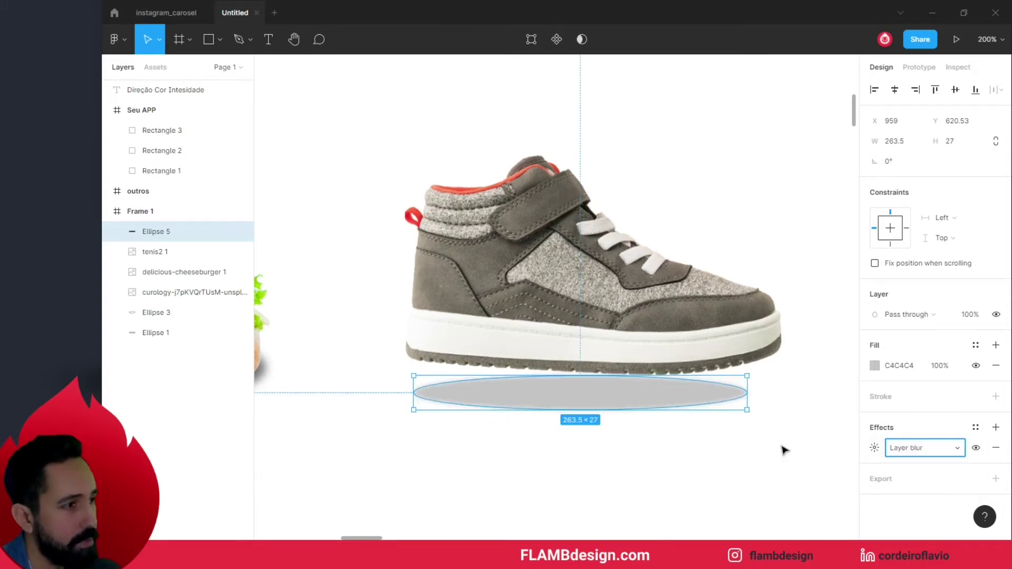
left_click(869, 452)
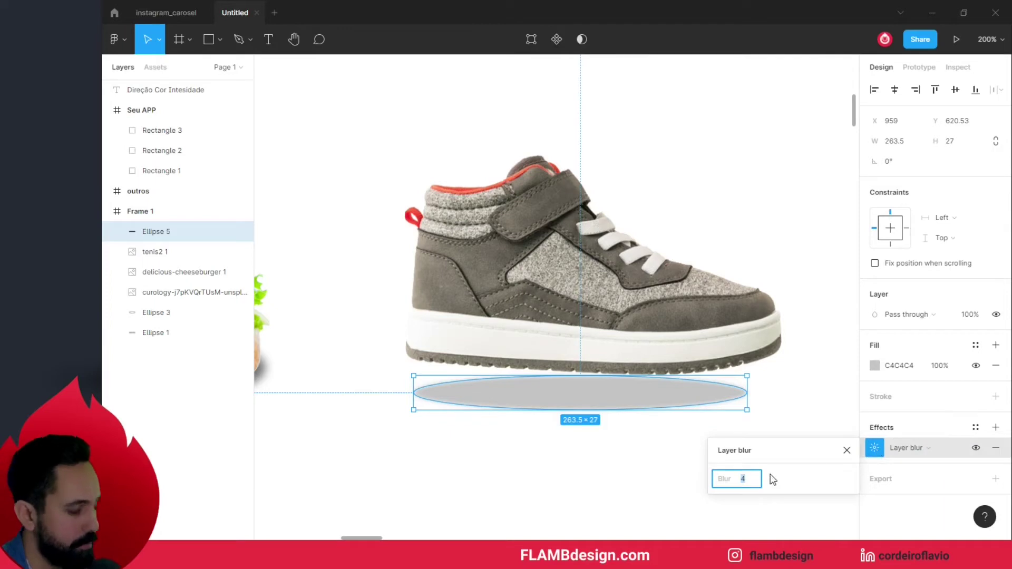
type("8")
key("Return")
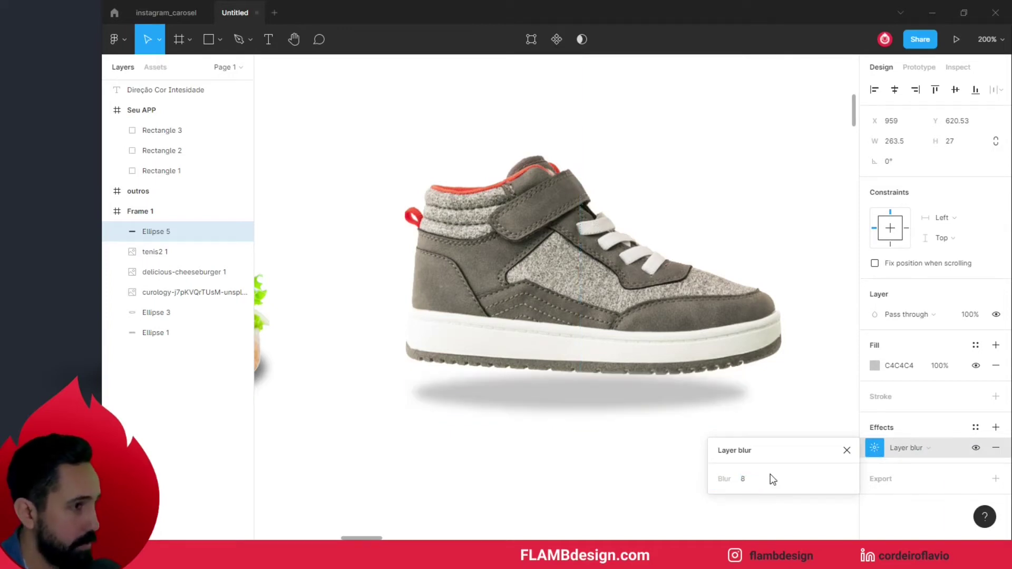
left_click(541, 464)
left_click(596, 401)
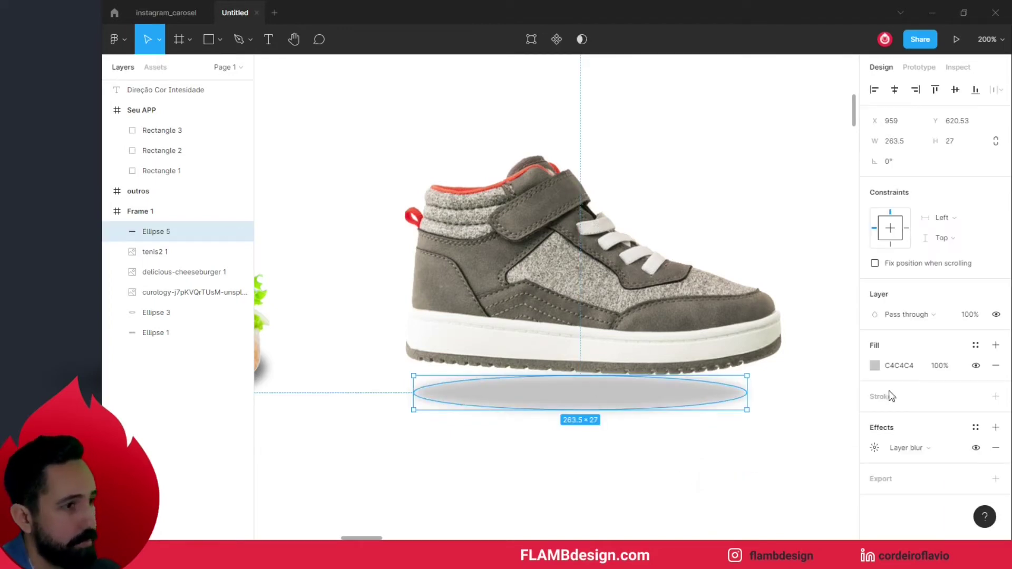
Darken the sneaker shadow's grey fill, move it up under the sole, and send it behind the shoe
left_click(876, 366)
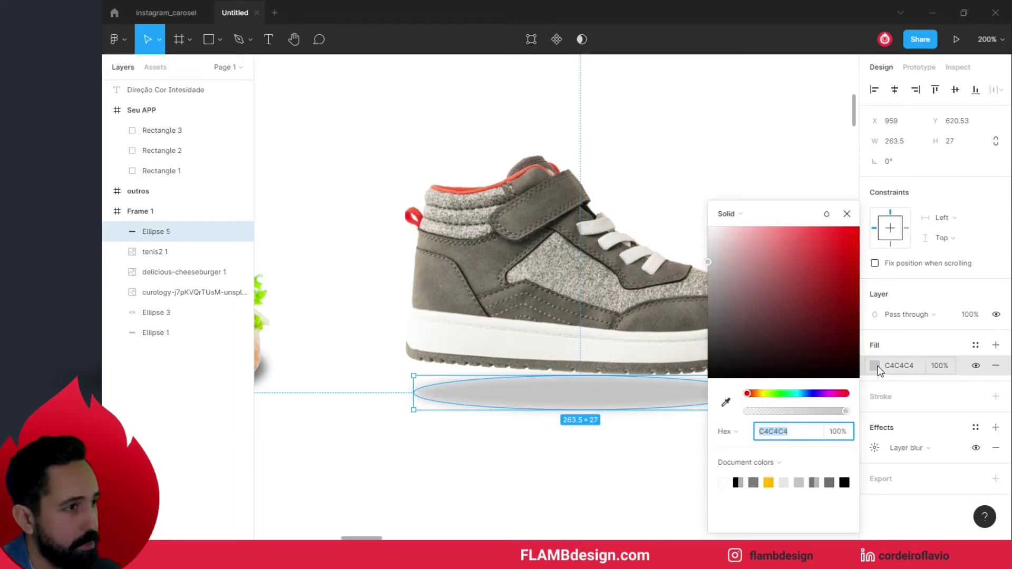
left_click(709, 287)
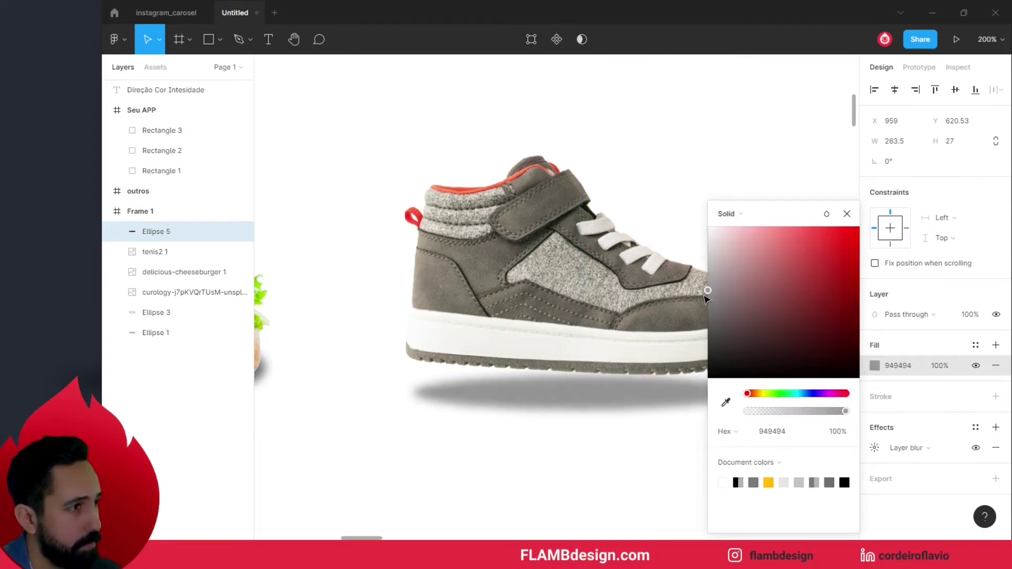
left_click(619, 417)
left_click_drag(630, 399, 646, 374)
key("[")
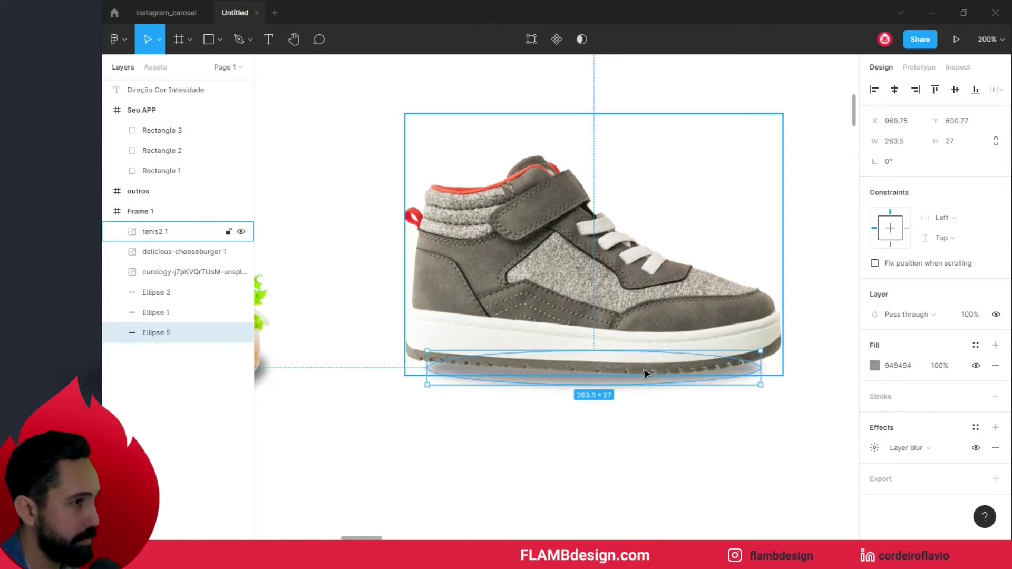
Resize the sneaker shadow to 292.5 × 38.47 and lower its layer blur to 5
left_click_drag(760, 367, 779, 368)
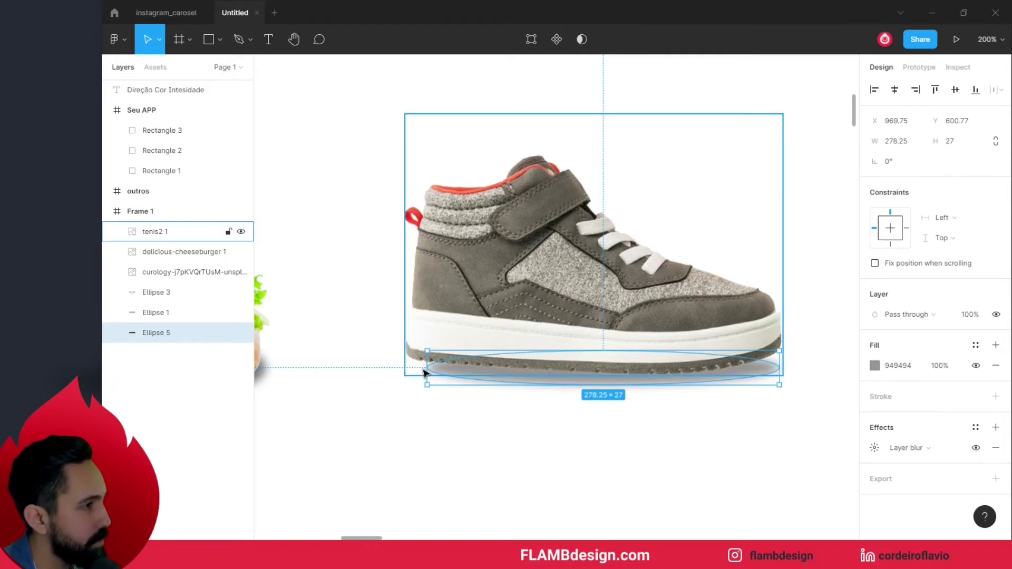
left_click_drag(426, 368, 409, 368)
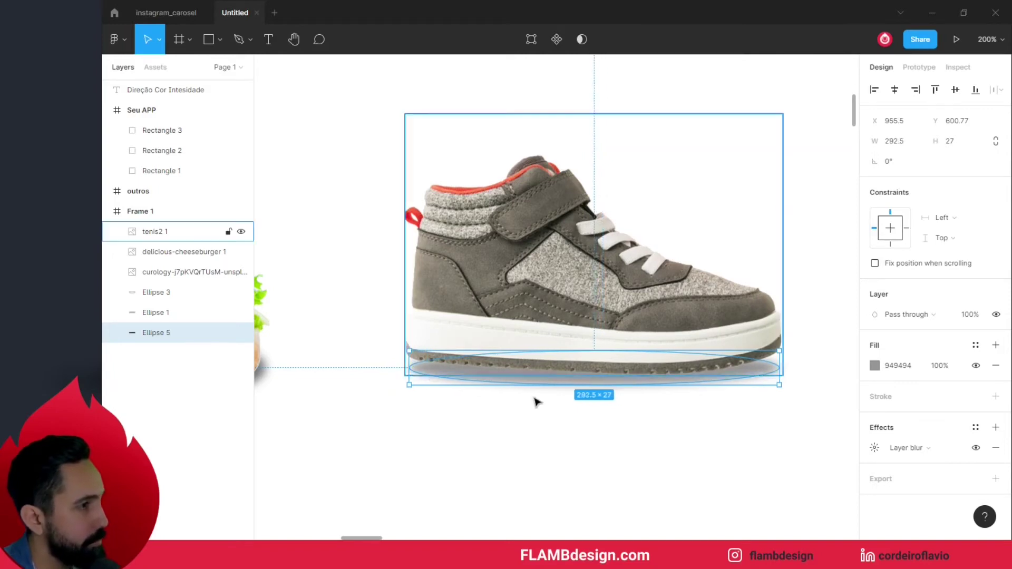
left_click_drag(627, 386, 617, 330)
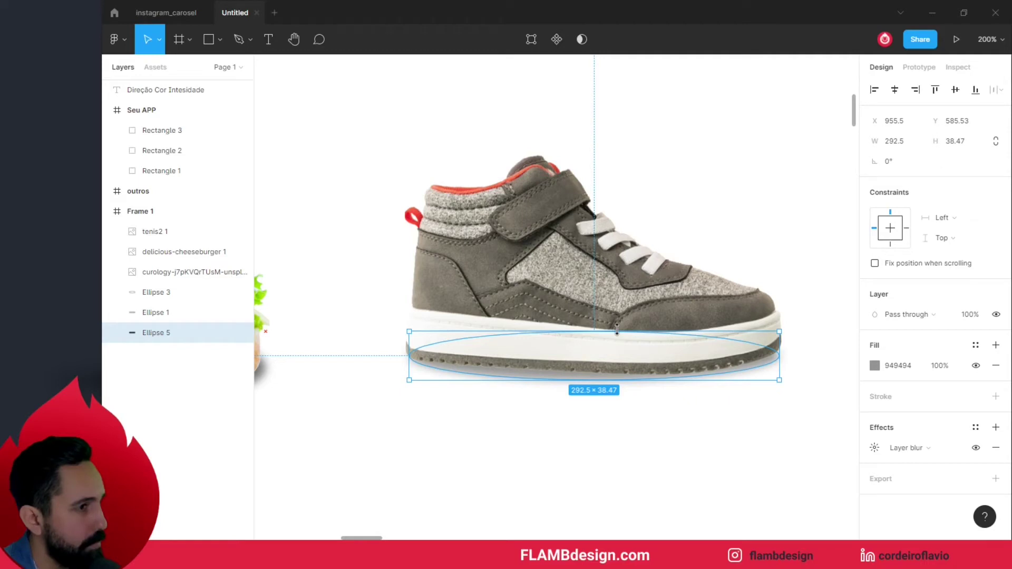
left_click(725, 438)
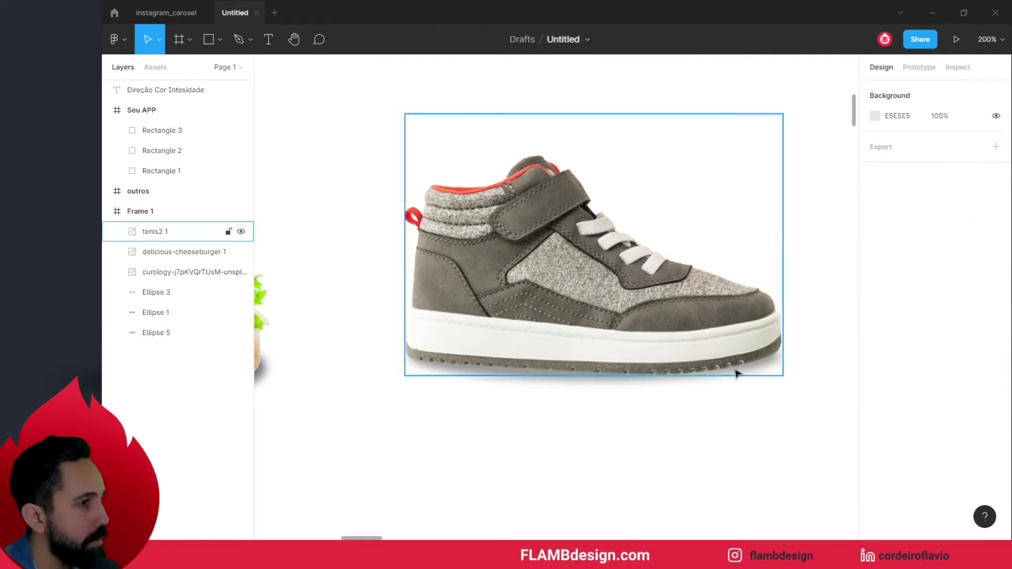
left_click(631, 385)
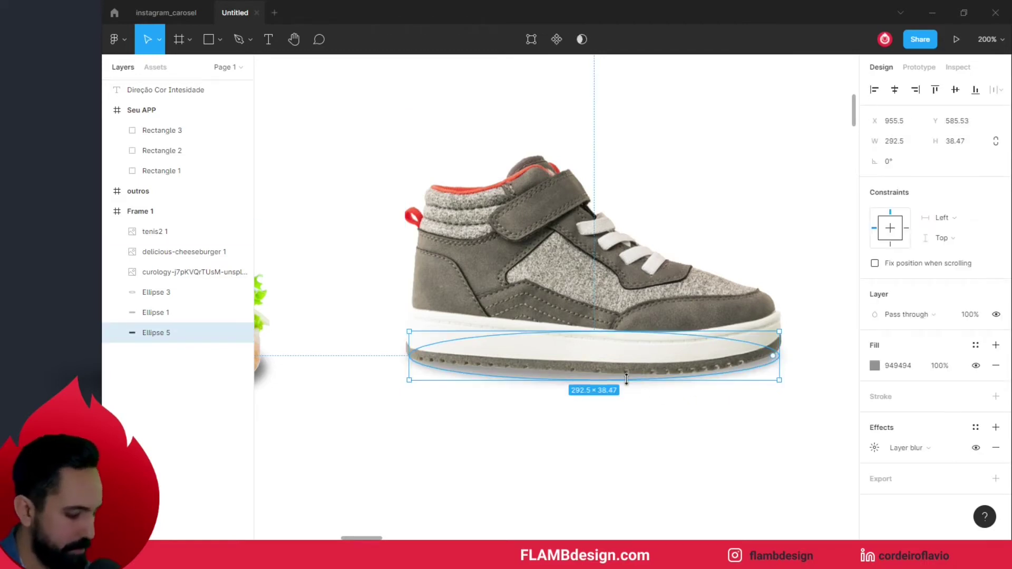
left_click_drag(626, 379, 626, 378)
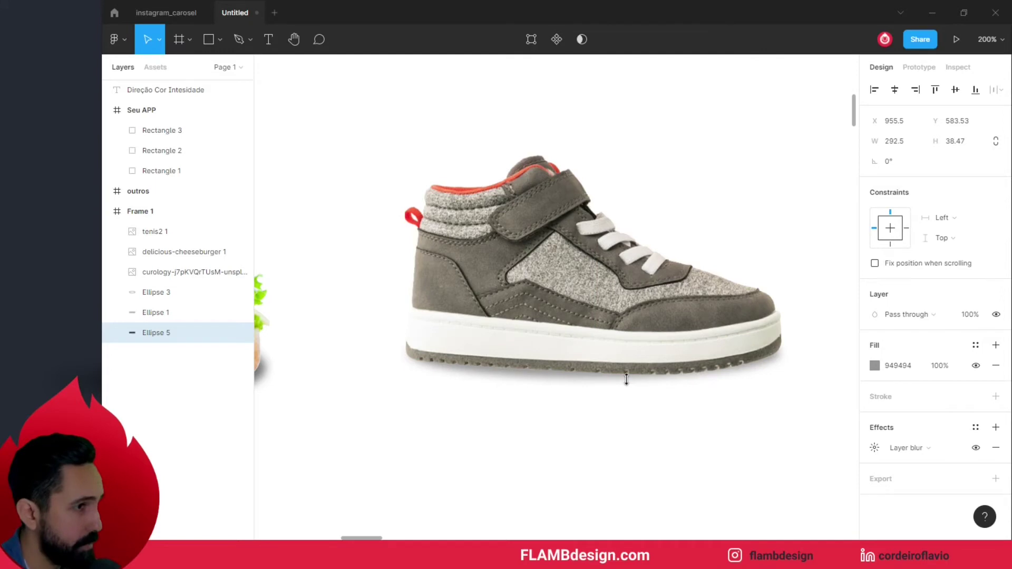
left_click(875, 448)
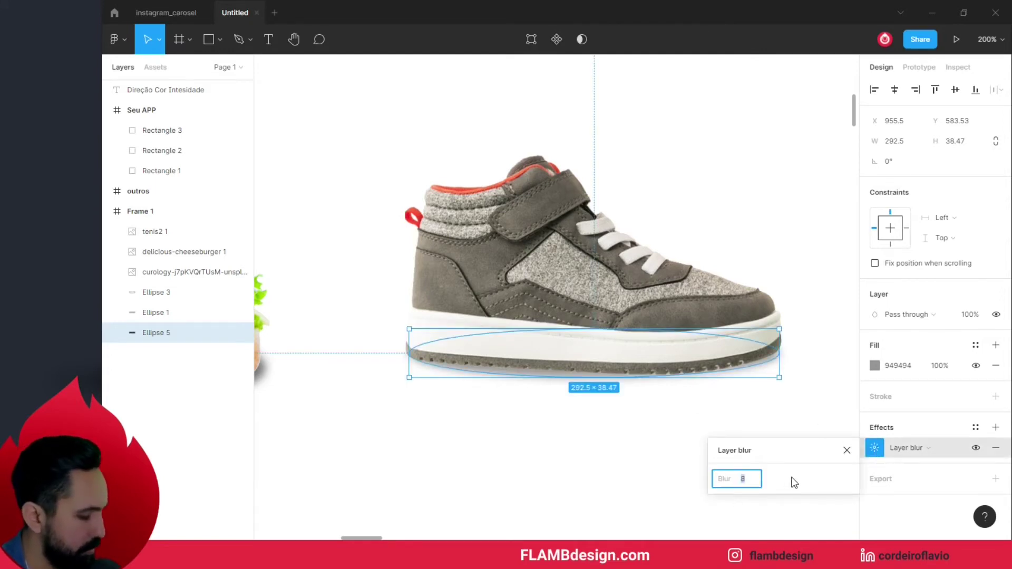
type("5")
key("Return")
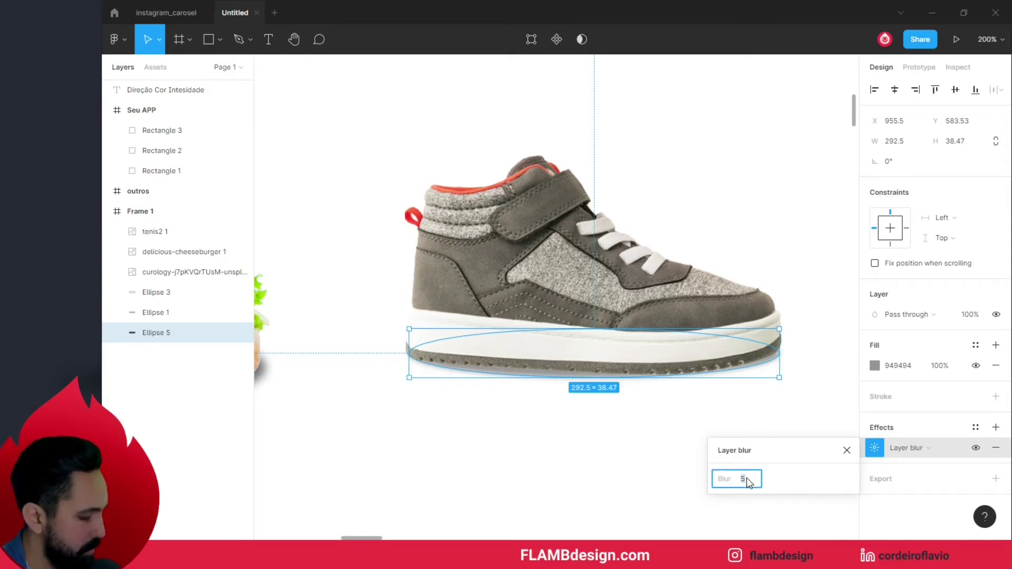
Set the sneaker shadow's layer blur to 4, preview it, and reselect Ellipse 5
type("4")
key("Return")
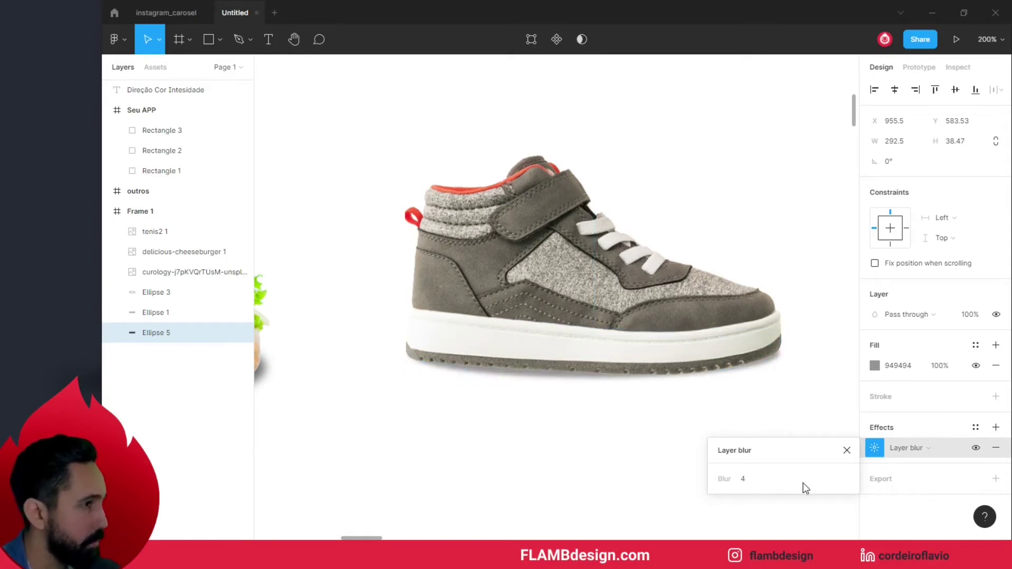
left_click(717, 413)
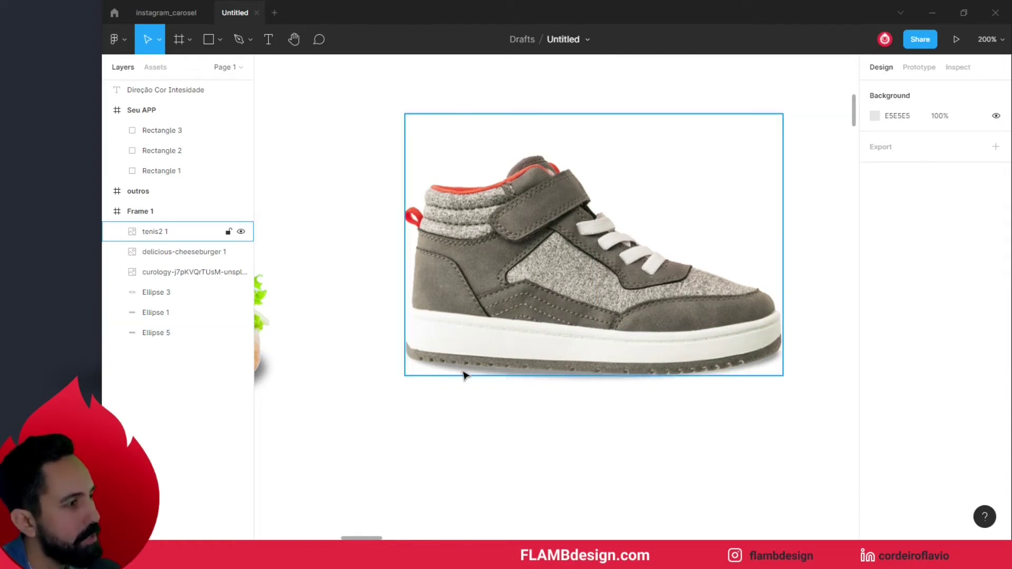
left_click(624, 379)
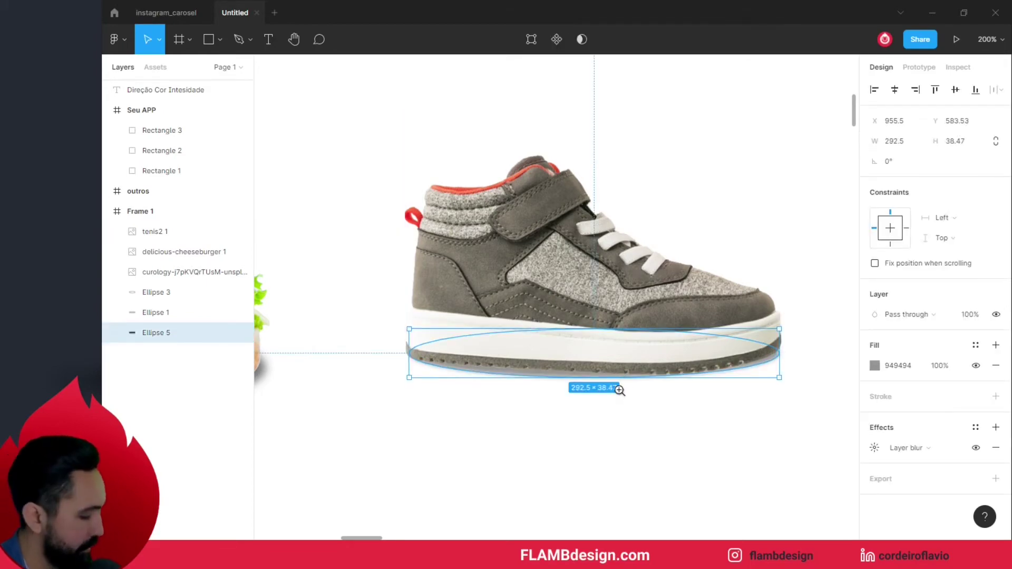
Reshape Ellipse 5's points, raising the left anchor and lowering the right handle to hug the sole
left_click(619, 390)
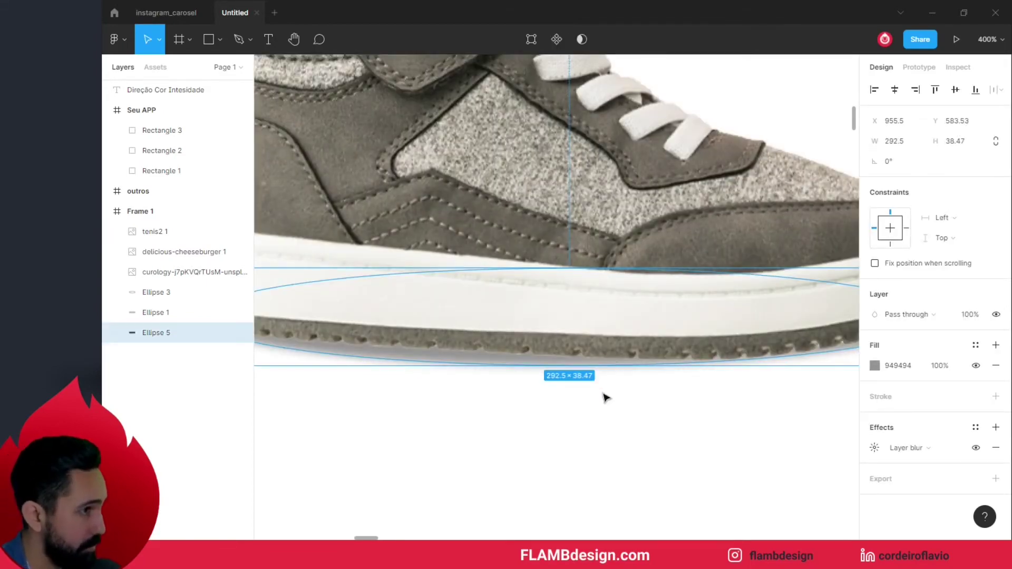
double_click(611, 366)
left_click(569, 366)
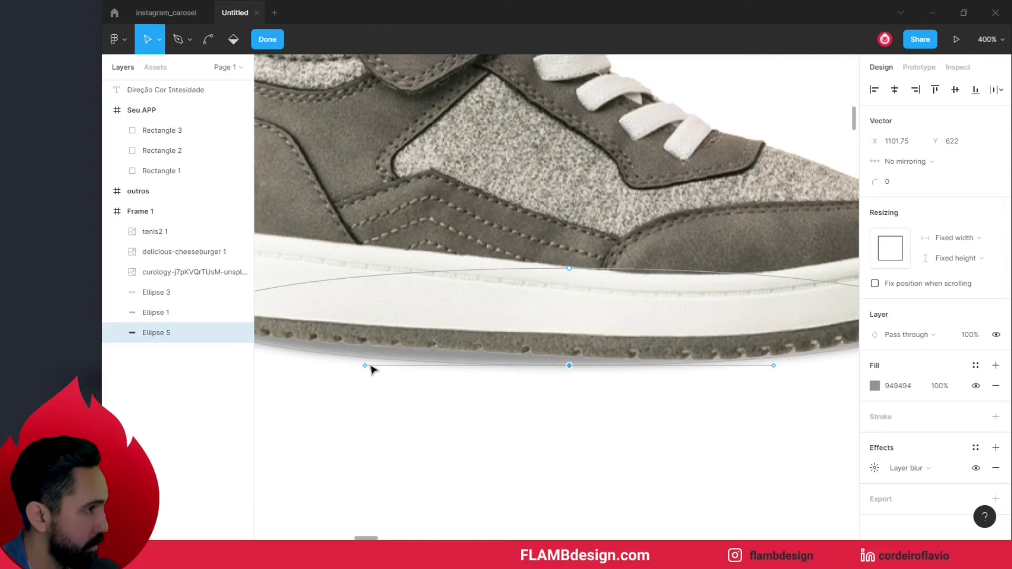
left_click_drag(368, 369, 374, 351)
left_click_drag(773, 366, 780, 385)
key("Escape")
key("Escape")
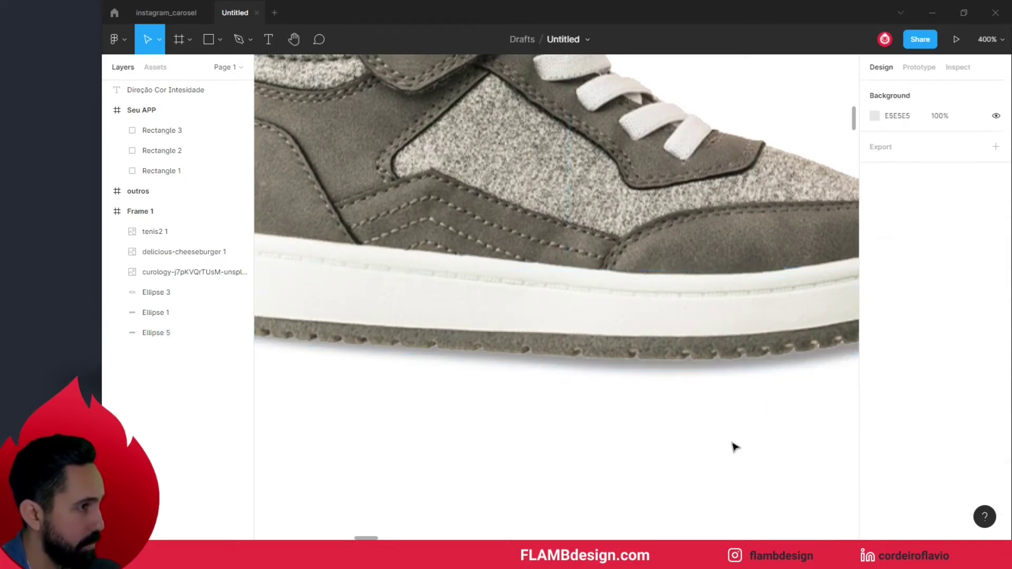
scroll(735, 447, "up", 1)
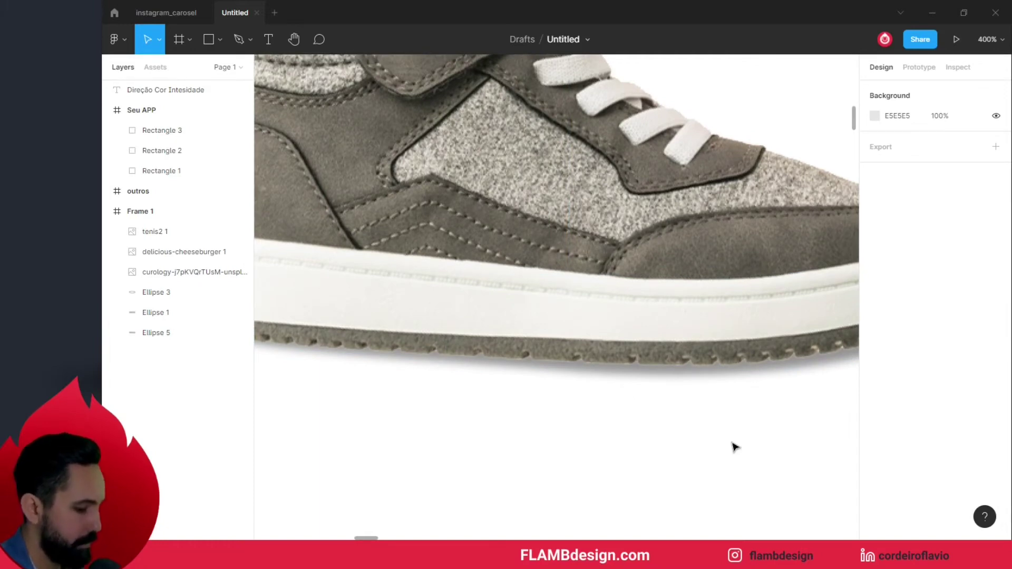
key("minus")
key("minus")
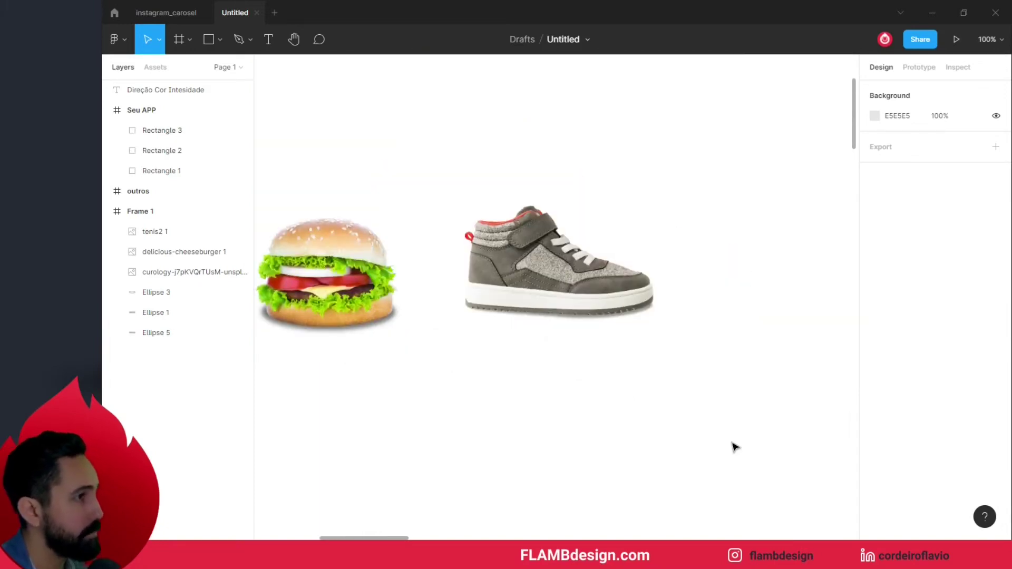
Zoom to the sneaker's shadow, then select Frame 2's burger and its shadow ellipse
left_click_drag(558, 375, 644, 409)
left_click(720, 369)
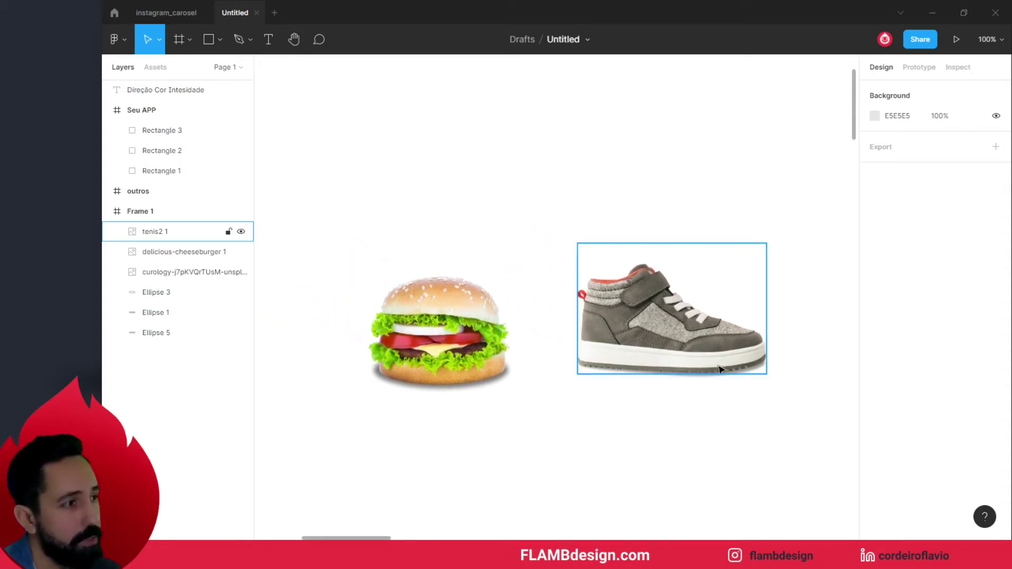
key("z")
left_click(766, 384)
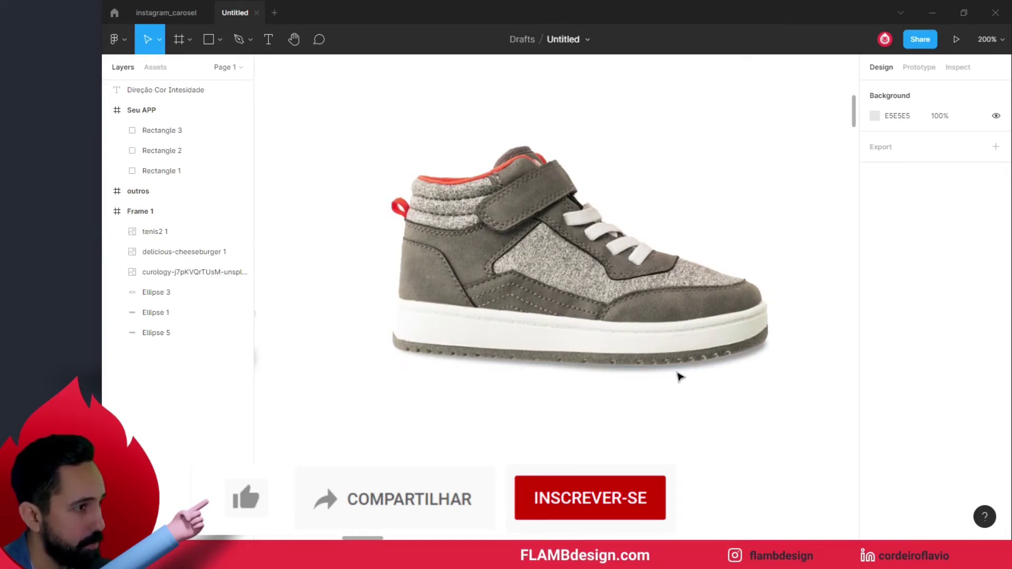
left_click(677, 371)
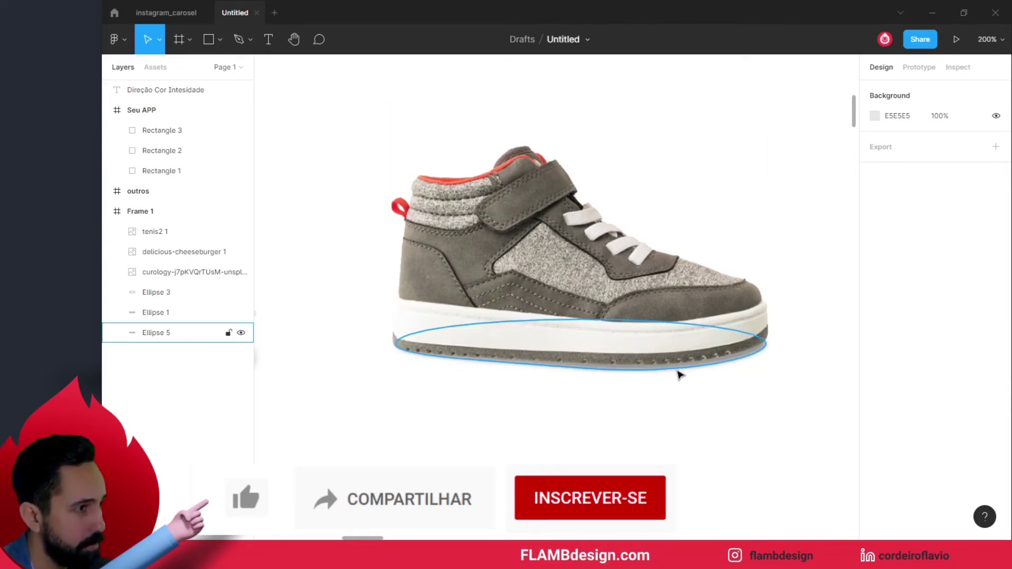
left_click(679, 417)
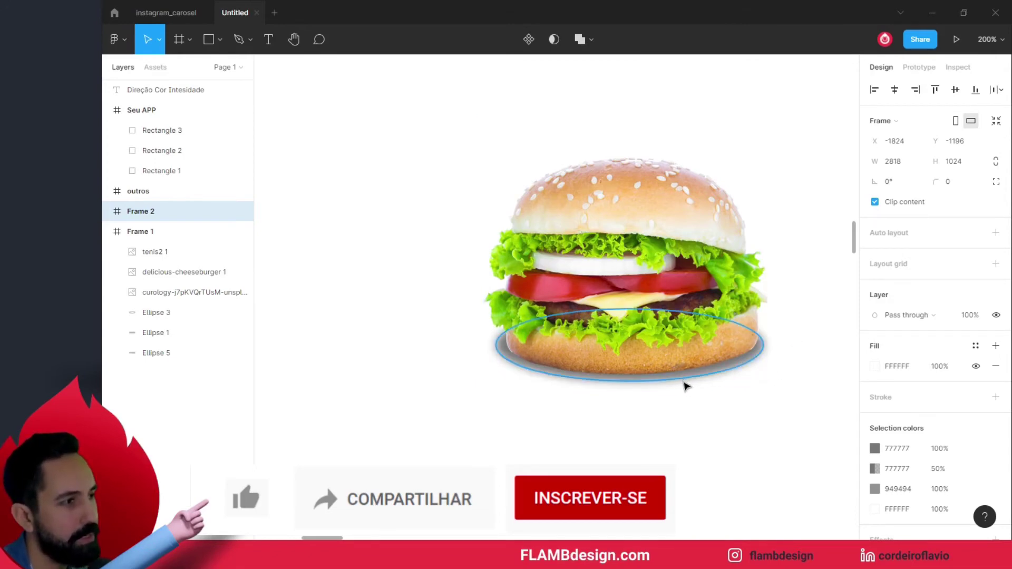
left_click(685, 384)
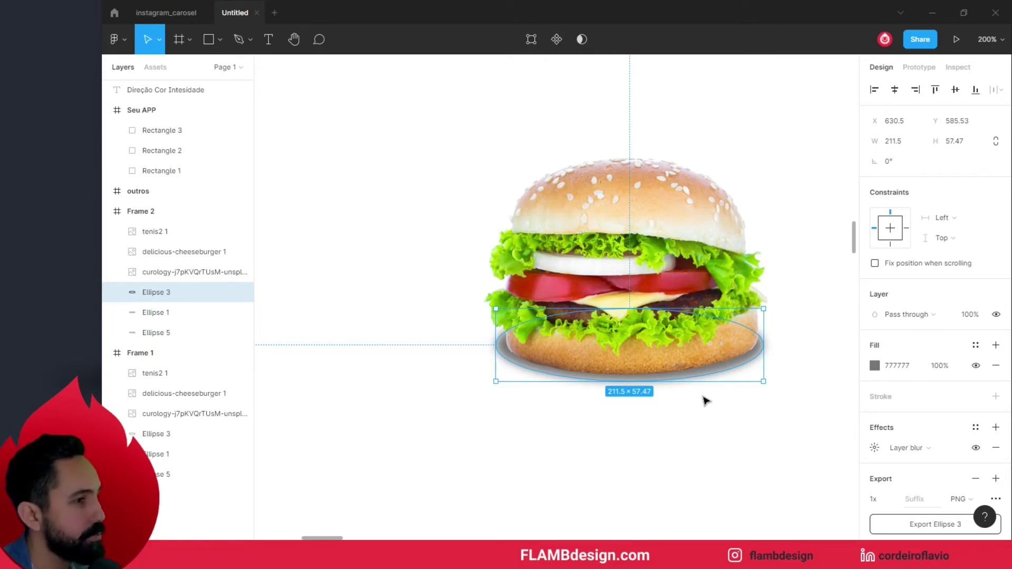
Narrow the burger shadow to 198 × 52.47 with layer blur 4, then paste a copy of it
left_click_drag(762, 350, 757, 349)
left_click_drag(496, 345, 507, 345)
left_click_drag(629, 382, 629, 376)
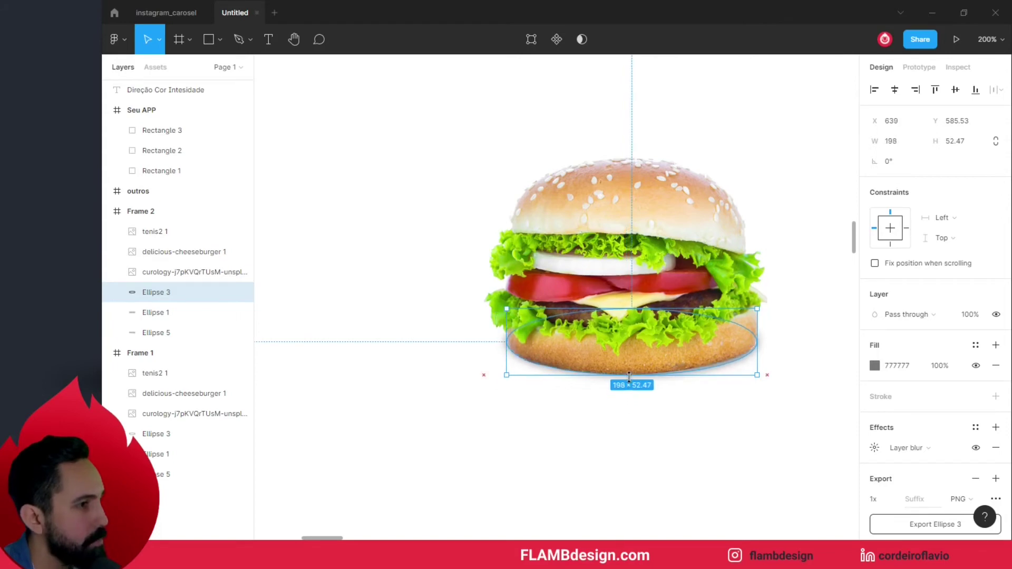
left_click(875, 447)
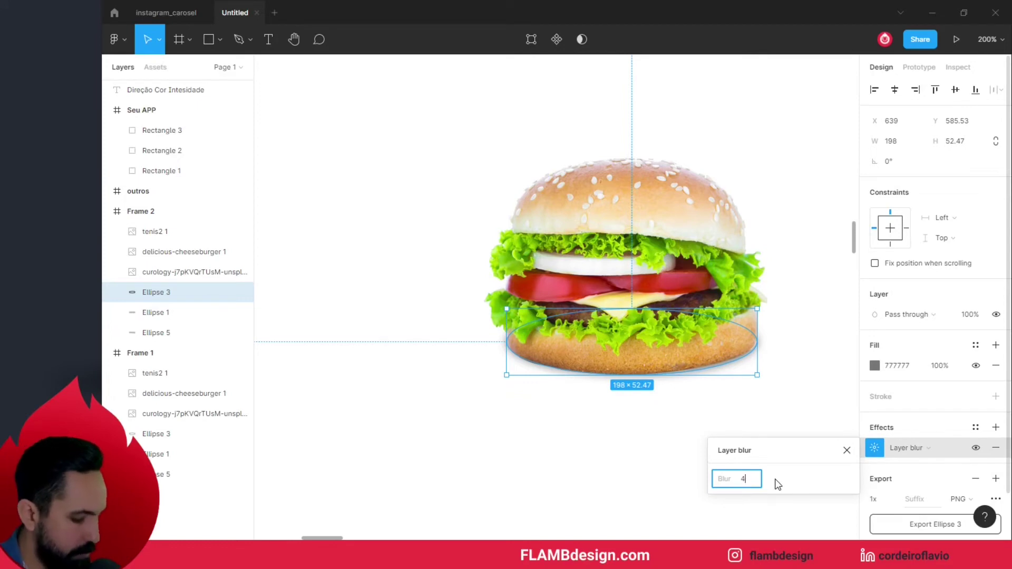
key("Return")
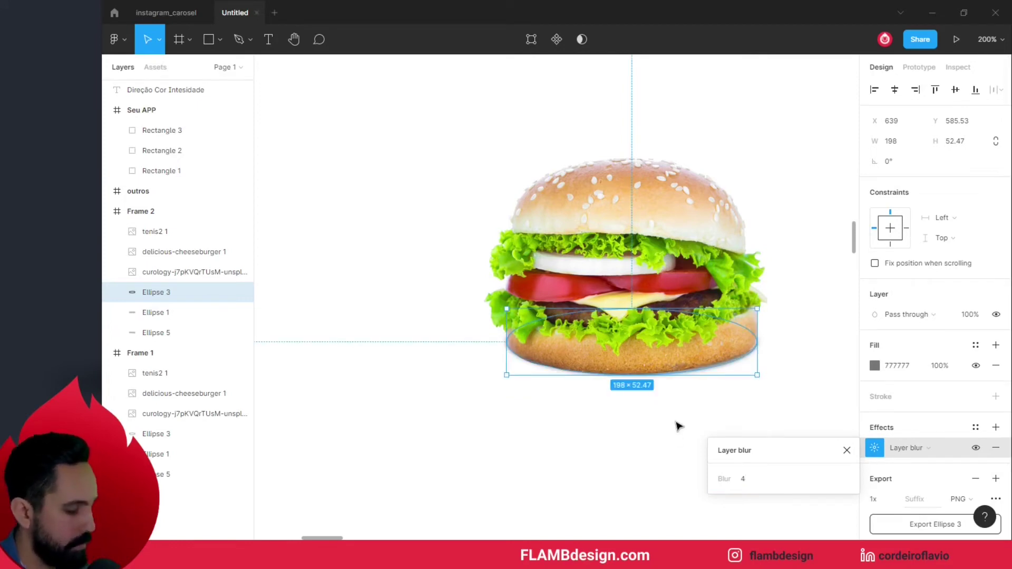
left_click(676, 389)
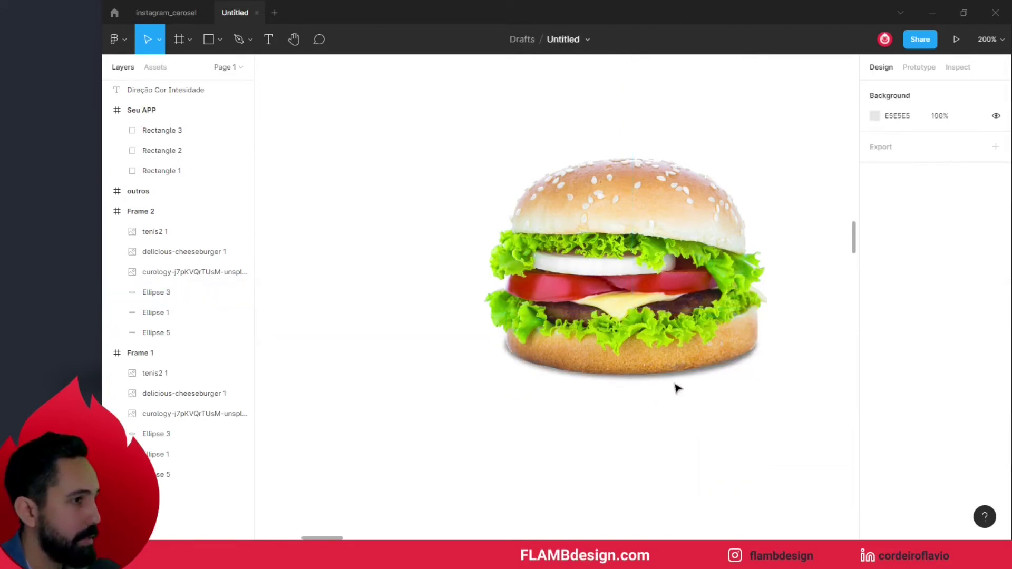
left_click(654, 379)
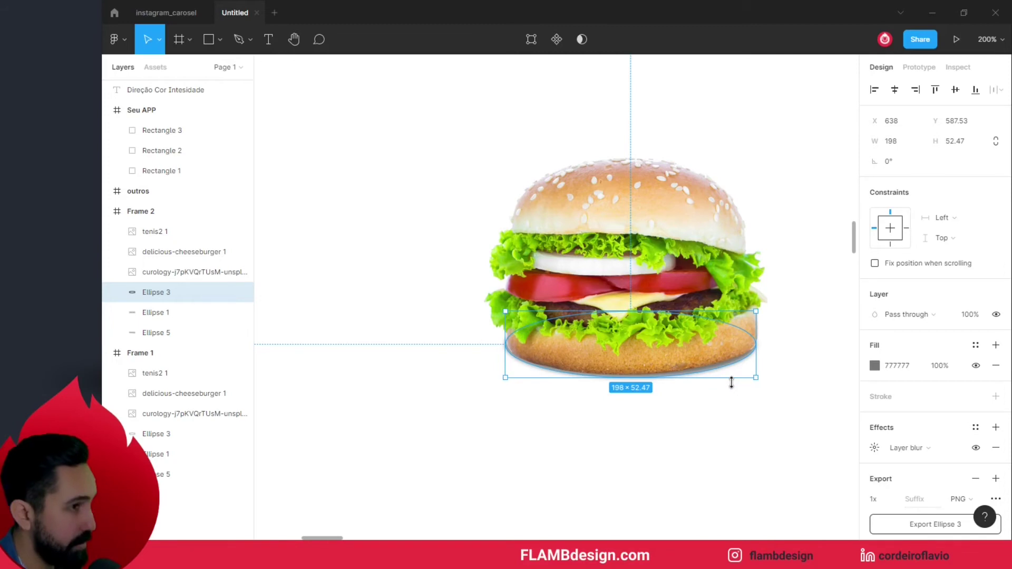
key("ctrl+v")
Stretch the pasted burger shadow to 234 × 63 and give it a layer blur of 20
left_click_drag(756, 364, 781, 367)
left_click_drag(505, 354, 484, 354)
left_click_drag(629, 305, 629, 298)
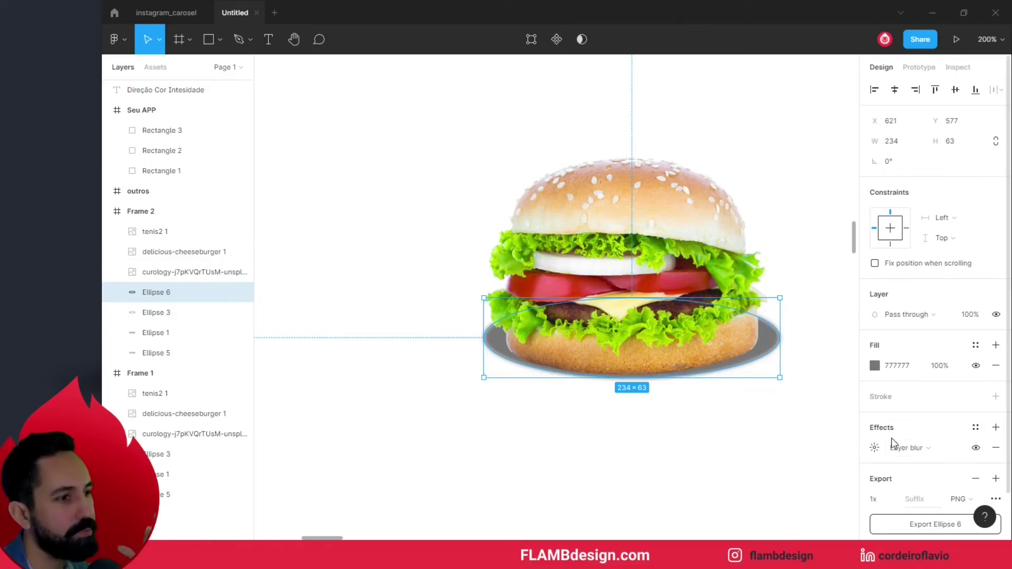
left_click(875, 448)
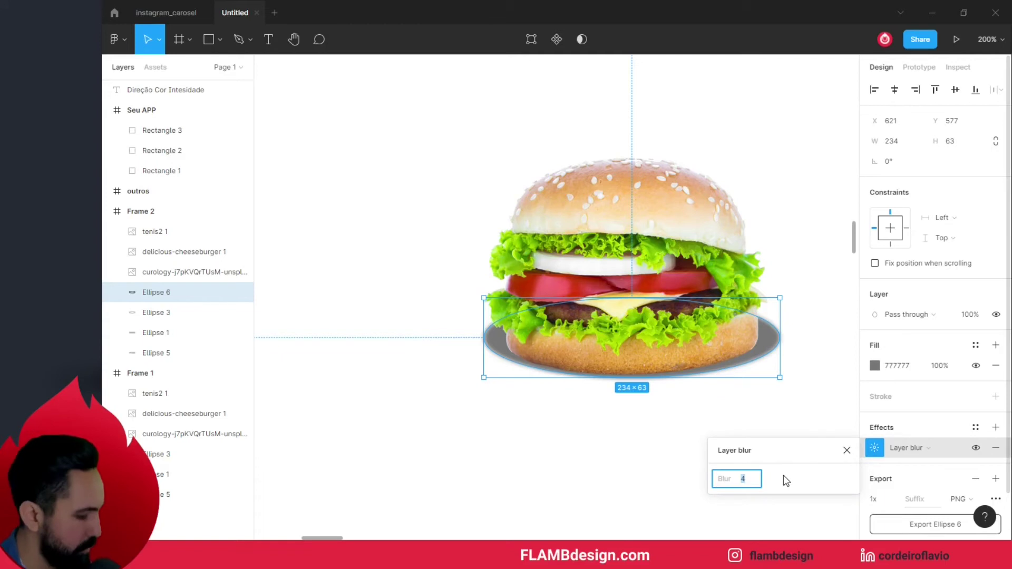
type("20")
key("Return")
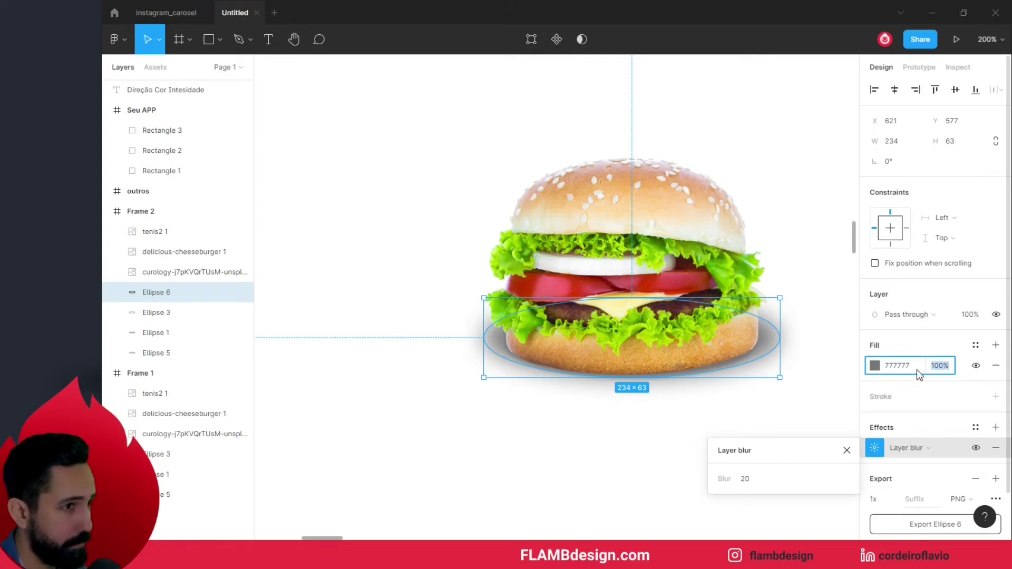
Set the wider shadow's fill opacity to 30% and nudge it slightly up under the bun
type("20")
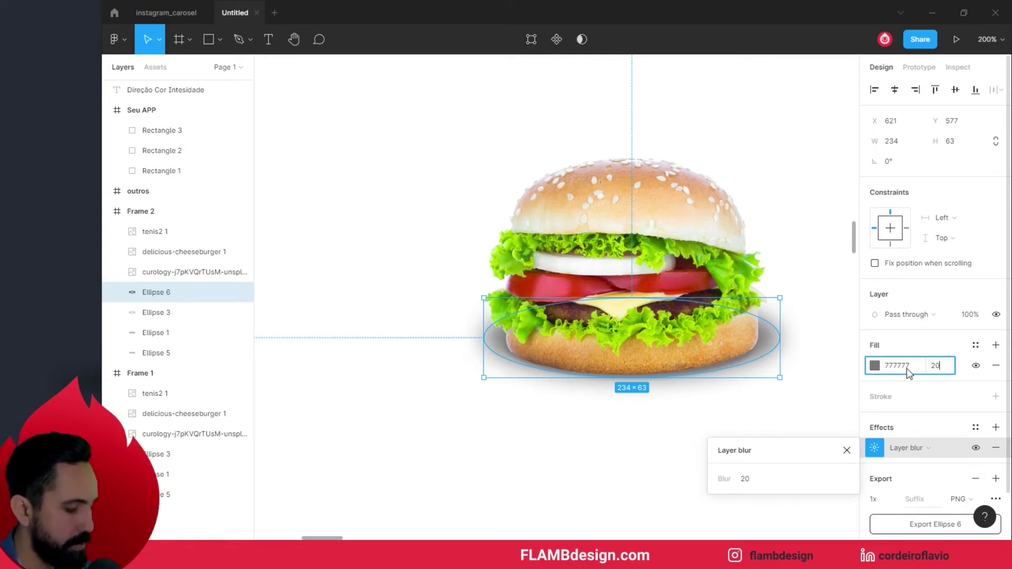
key("Return")
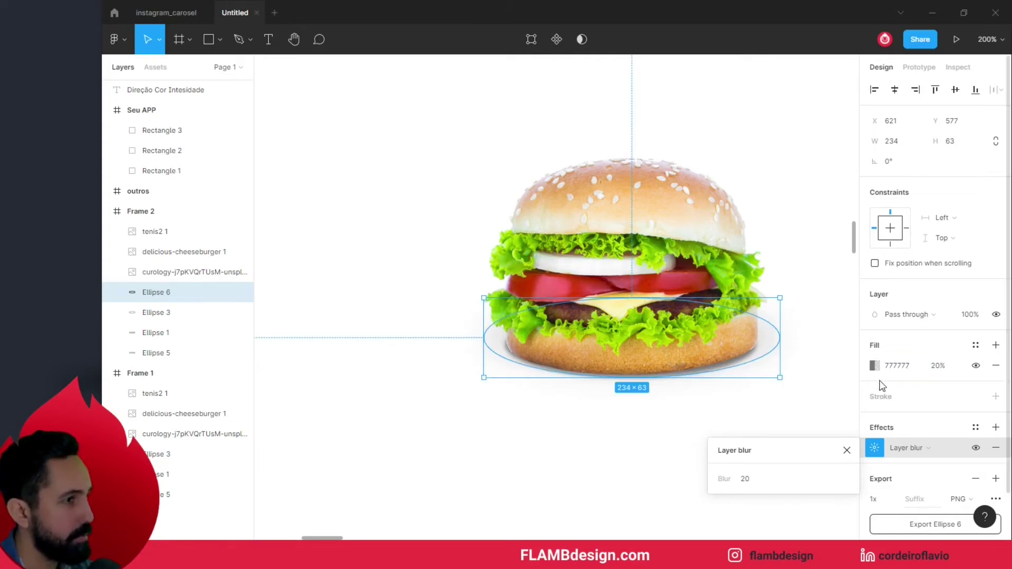
left_click(939, 367)
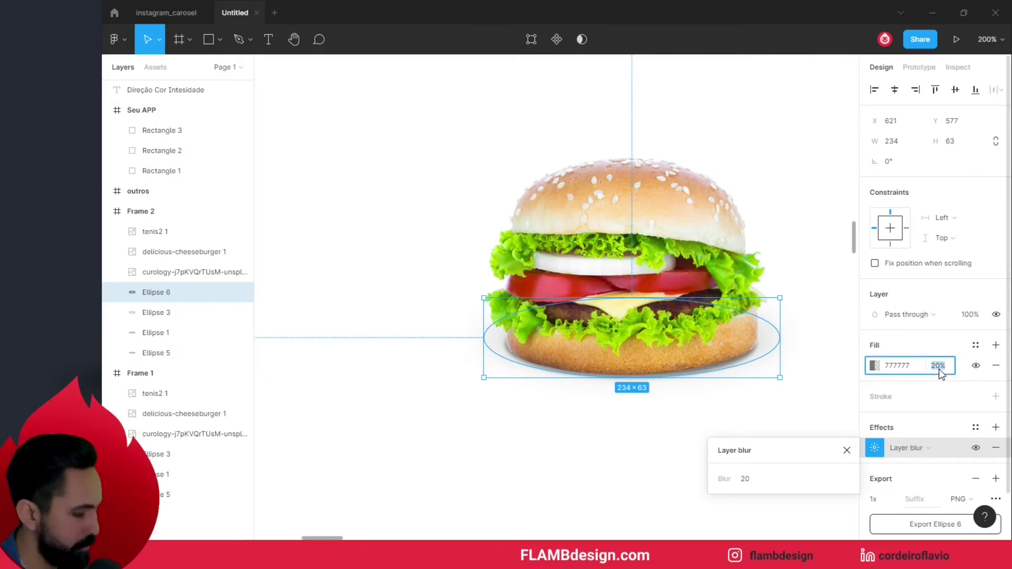
type("30")
key("Return")
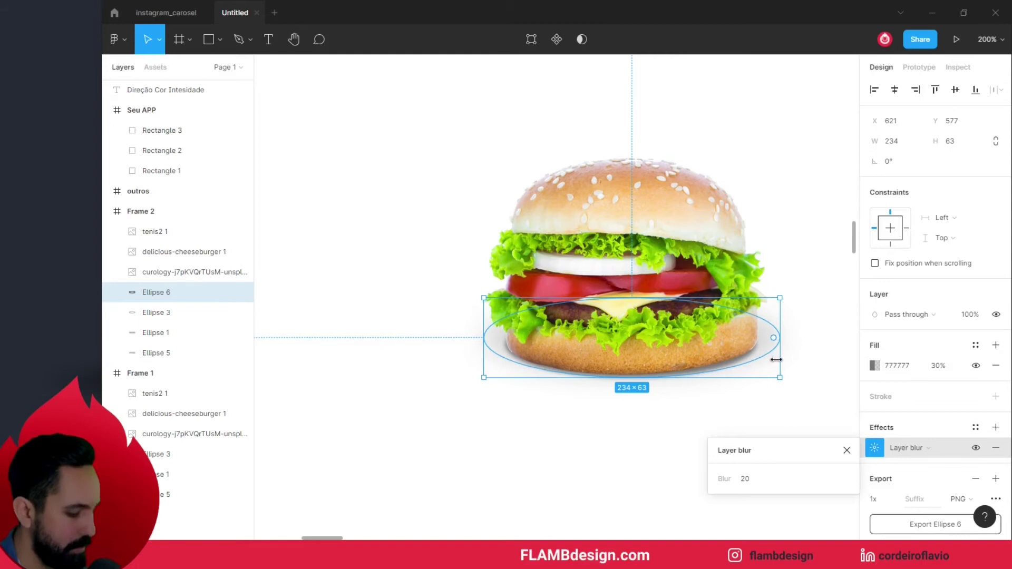
left_click_drag(776, 366, 775, 361)
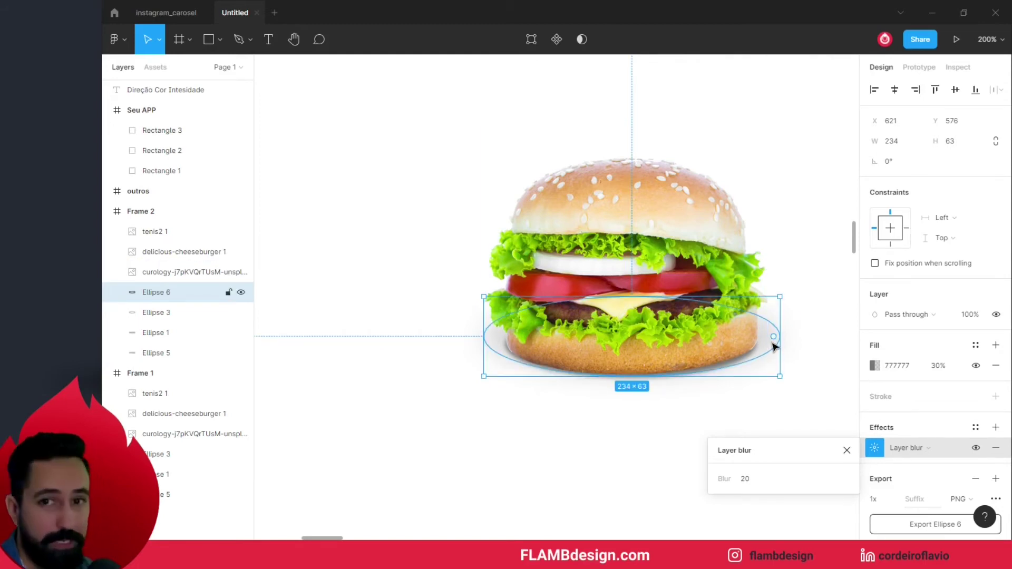
left_click_drag(774, 345, 773, 343)
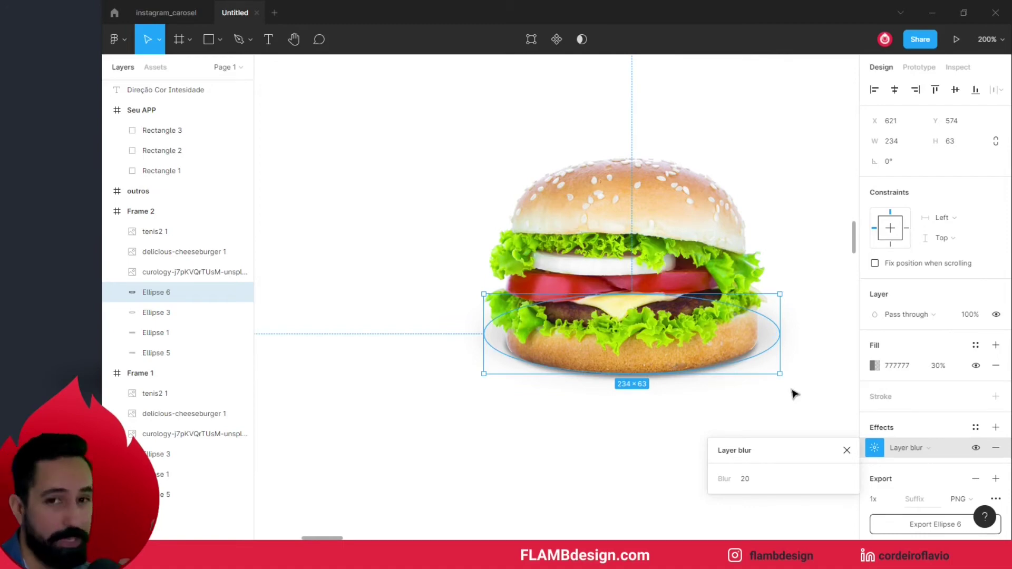
left_click(794, 395)
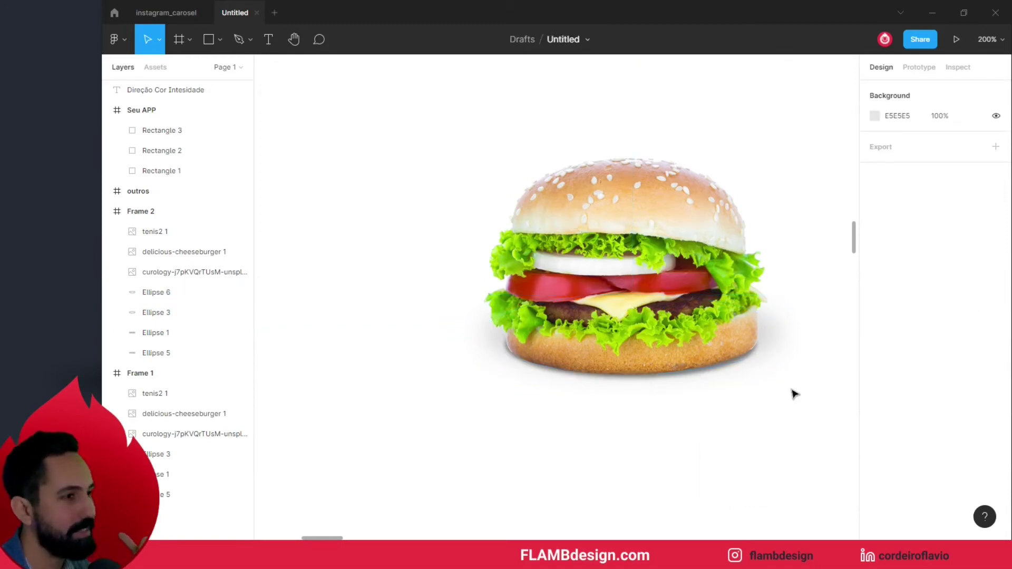
Zoom out and compare the three products' shadows, checking the burger up close
left_click(778, 337)
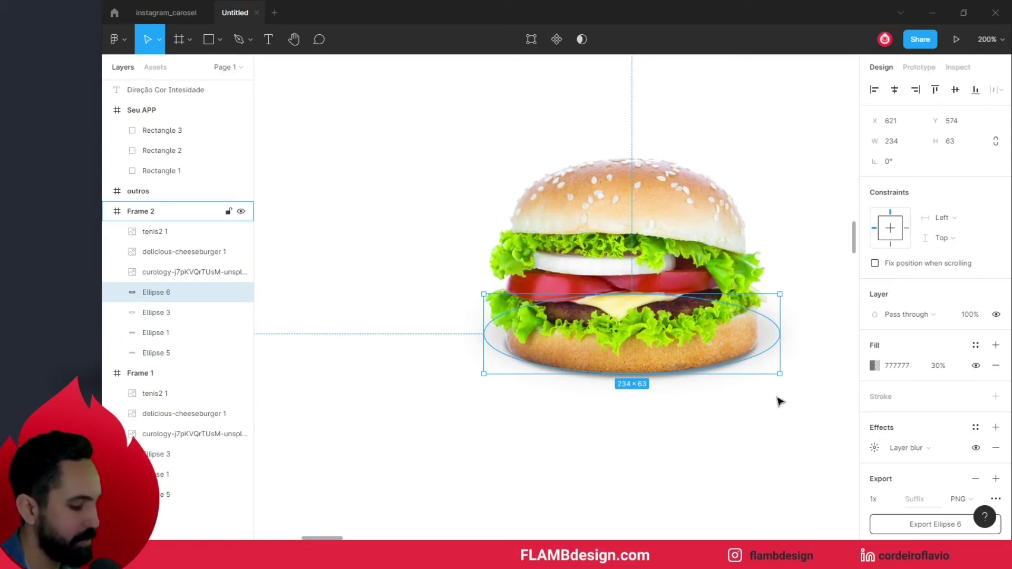
key("shift+0")
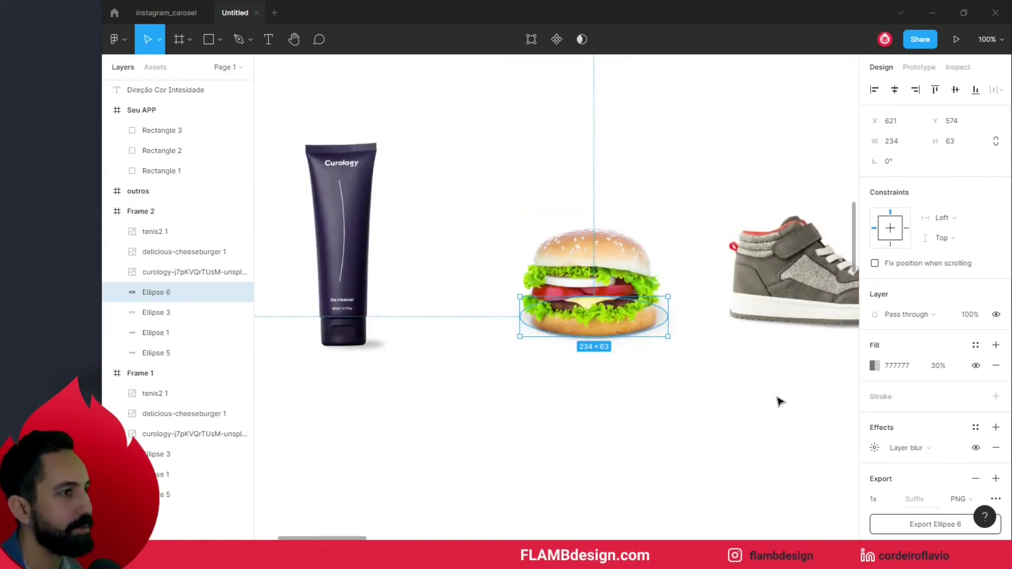
scroll(654, 393, "up", 2)
scroll(654, 393, "right", 2)
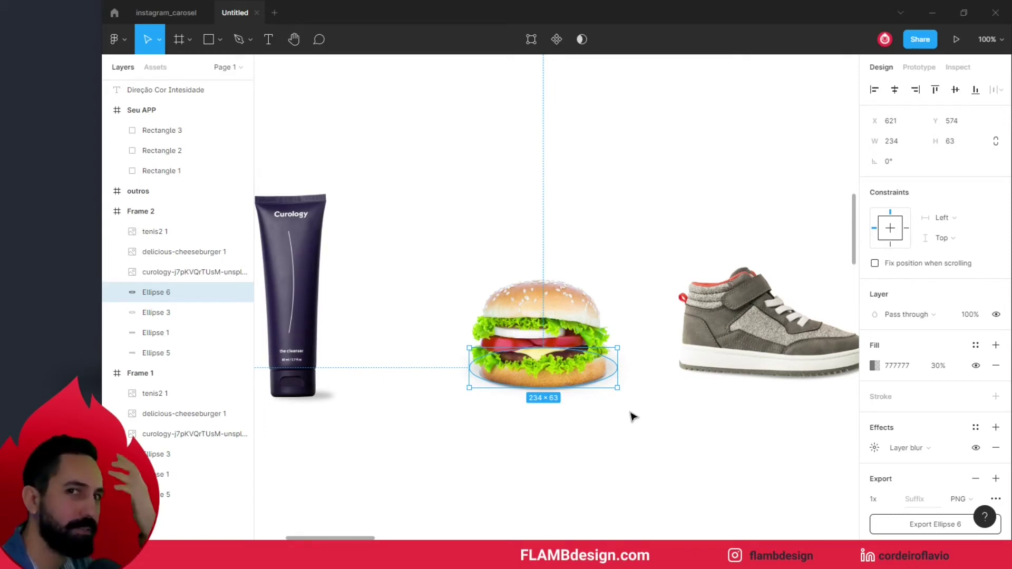
left_click(632, 417)
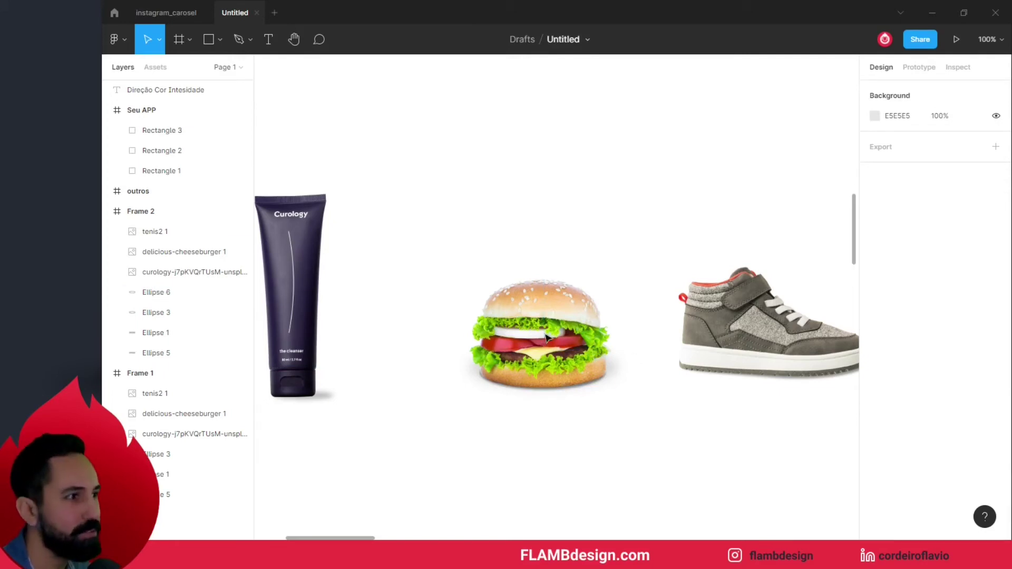
left_click(499, 414)
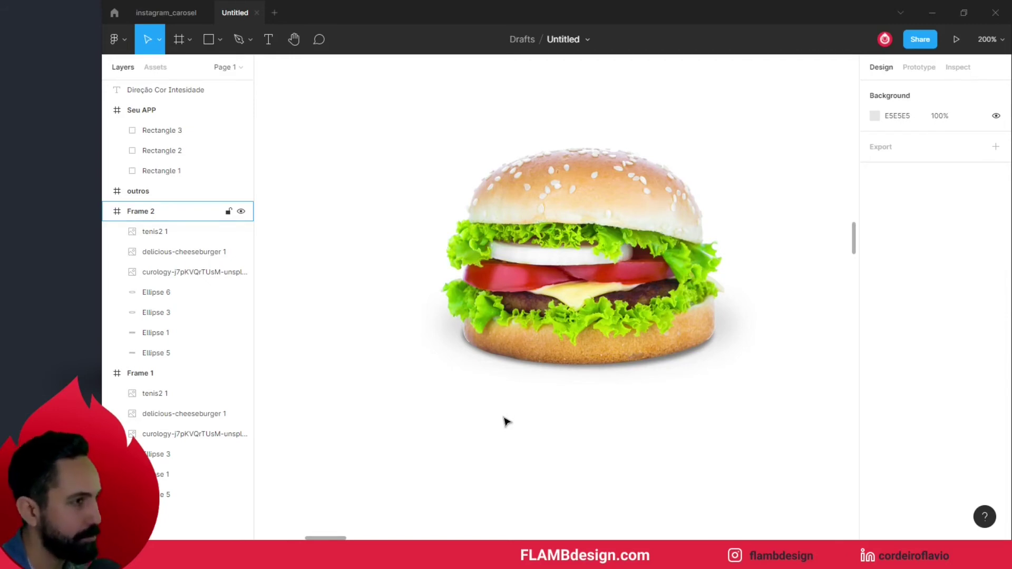
key("shift+0")
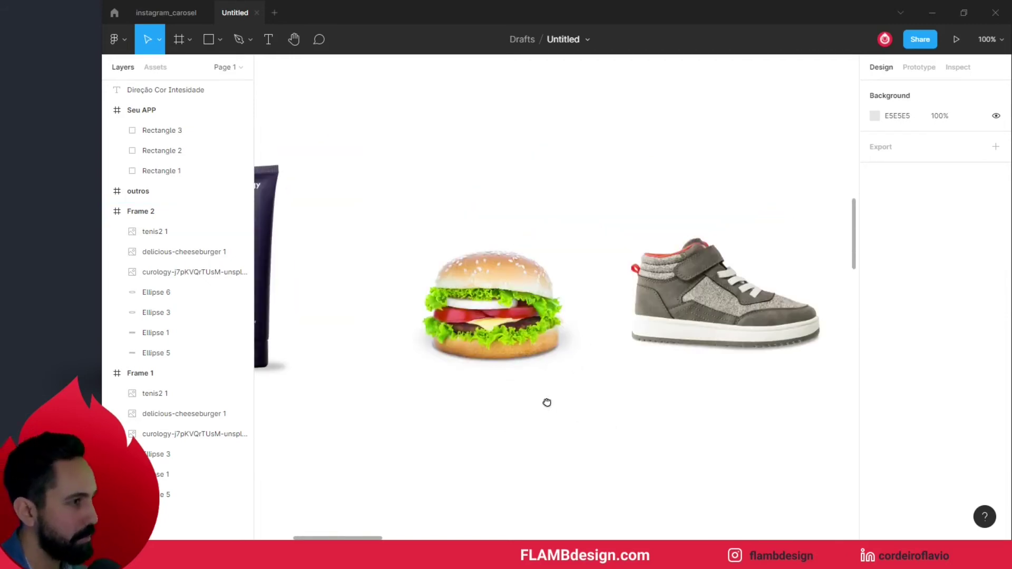
Pan to the Curology cleanser tube and zoom in to 200% on it
left_click_drag(545, 403, 691, 438)
left_click_drag(565, 441, 608, 436)
left_click(399, 371)
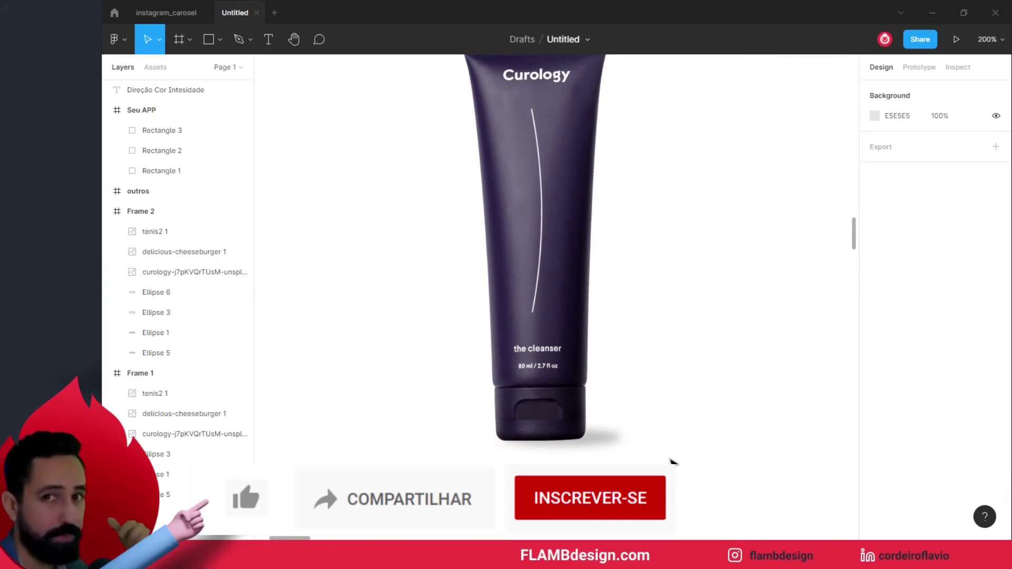
Duplicate the cleanser's shadow ellipse and give the copy a layer blur of 3
left_click(618, 442)
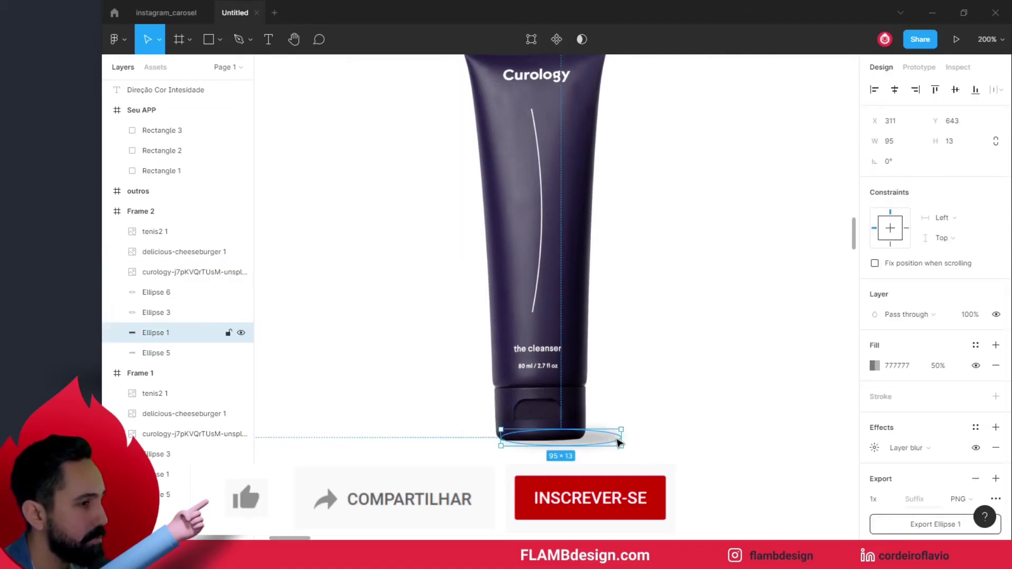
left_click_drag(618, 442, 581, 443)
scroll(569, 442, "up", 5)
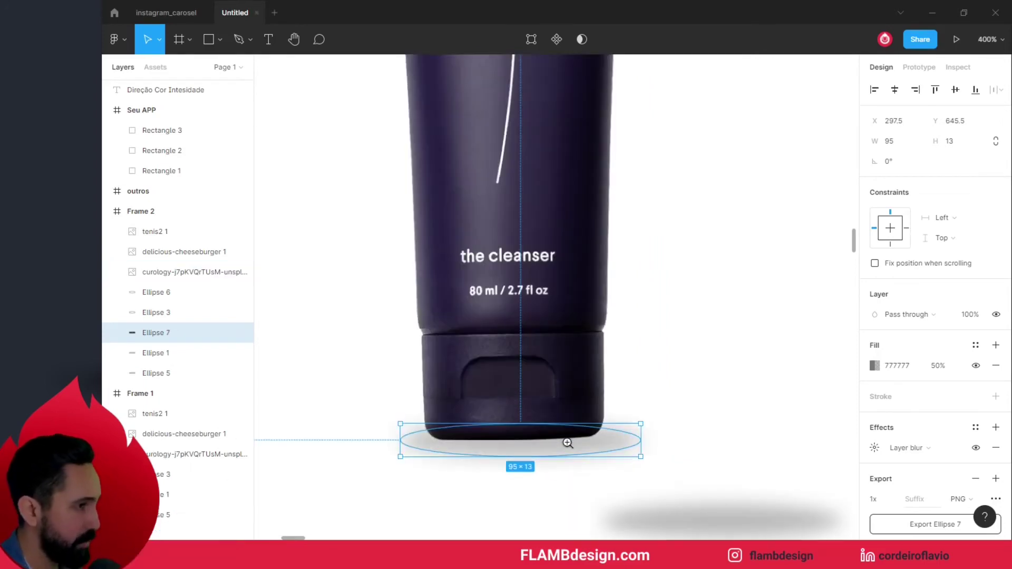
left_click(873, 448)
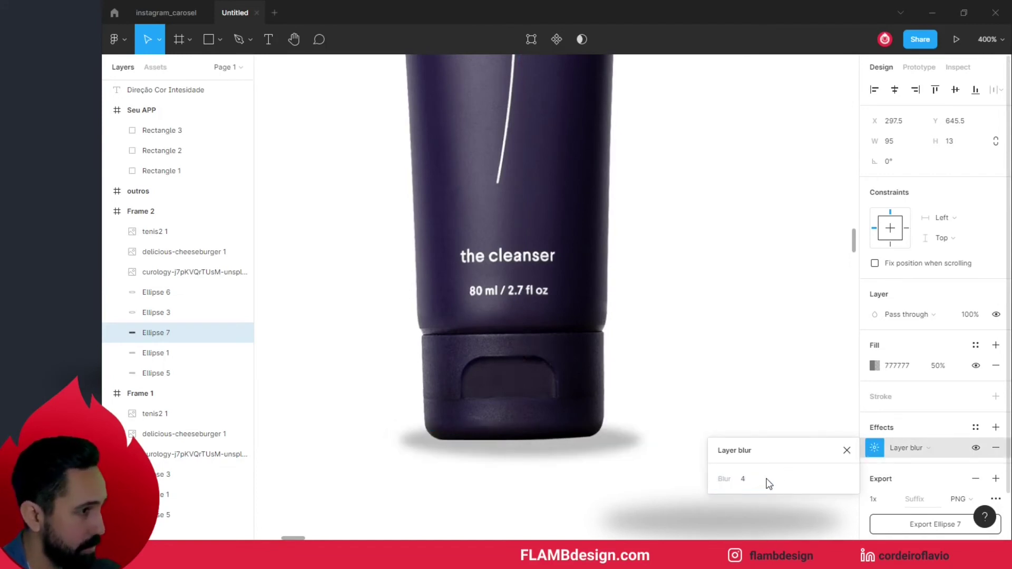
left_click(744, 479)
type("3")
key("Return")
Resize the duplicated shadow ellipse to 68×7, tucked under the cleanser's cap
left_click_drag(641, 442, 602, 441)
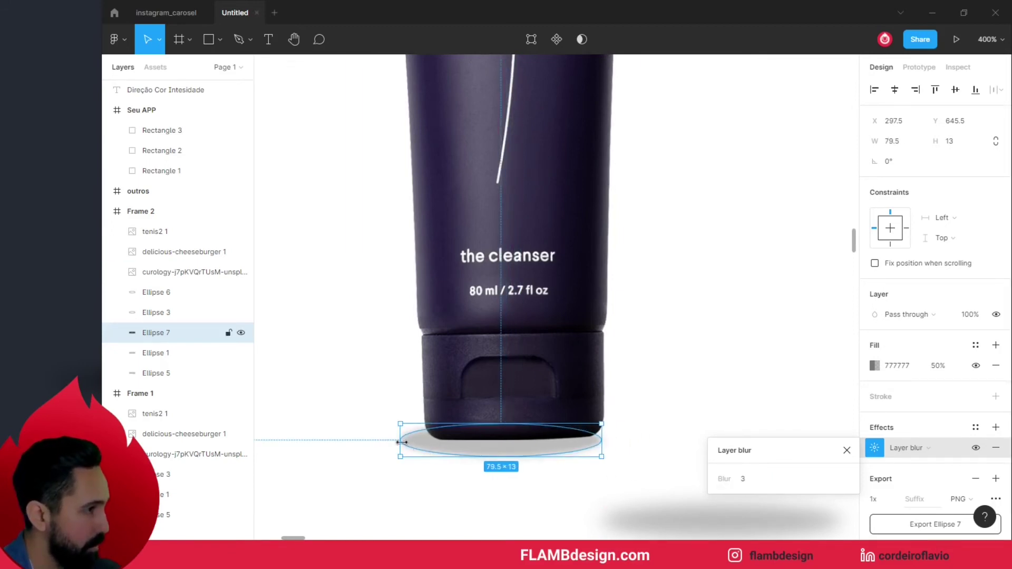
left_click_drag(402, 441, 430, 440)
left_click_drag(527, 457, 523, 428)
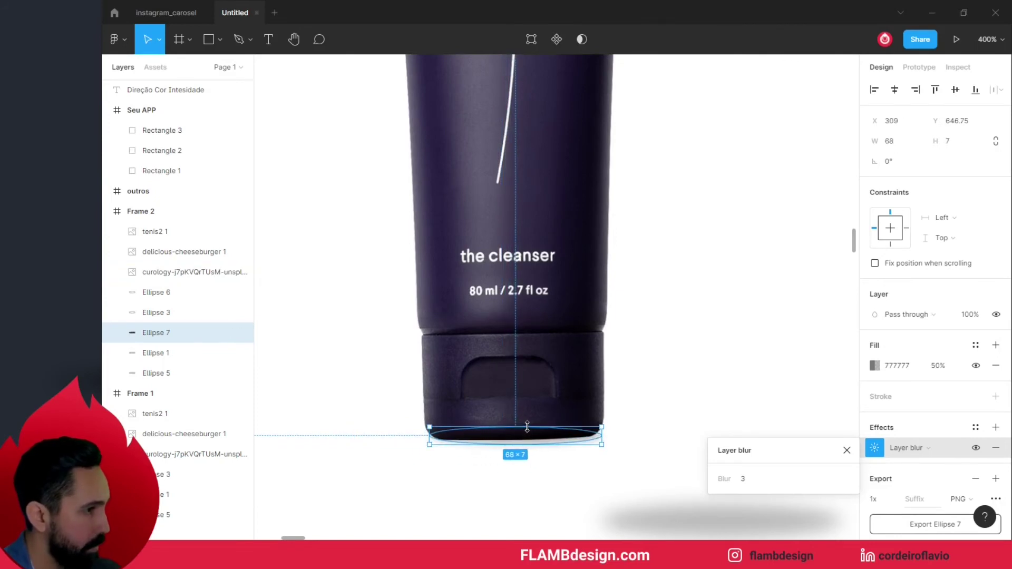
left_click(696, 420)
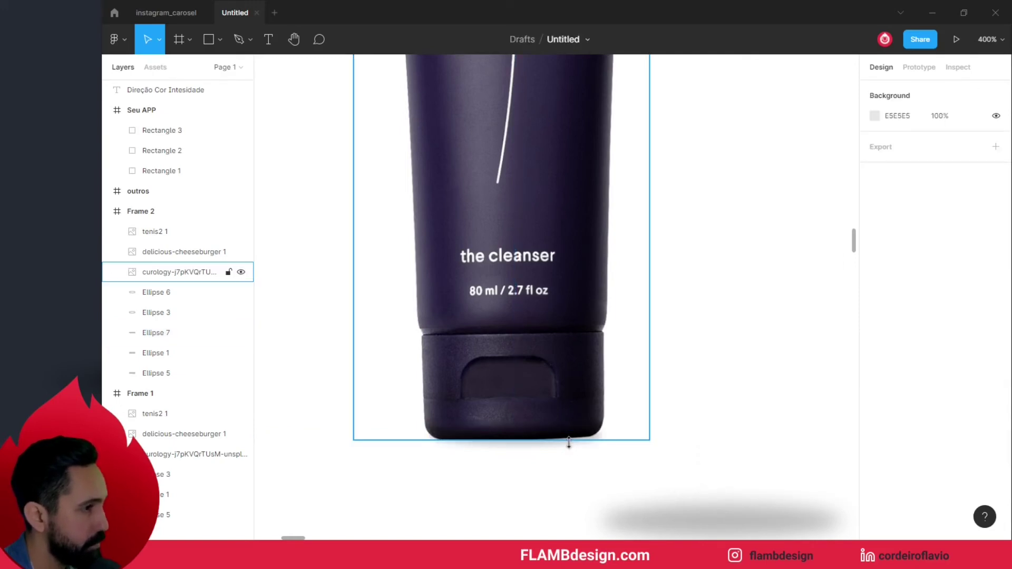
left_click(570, 441)
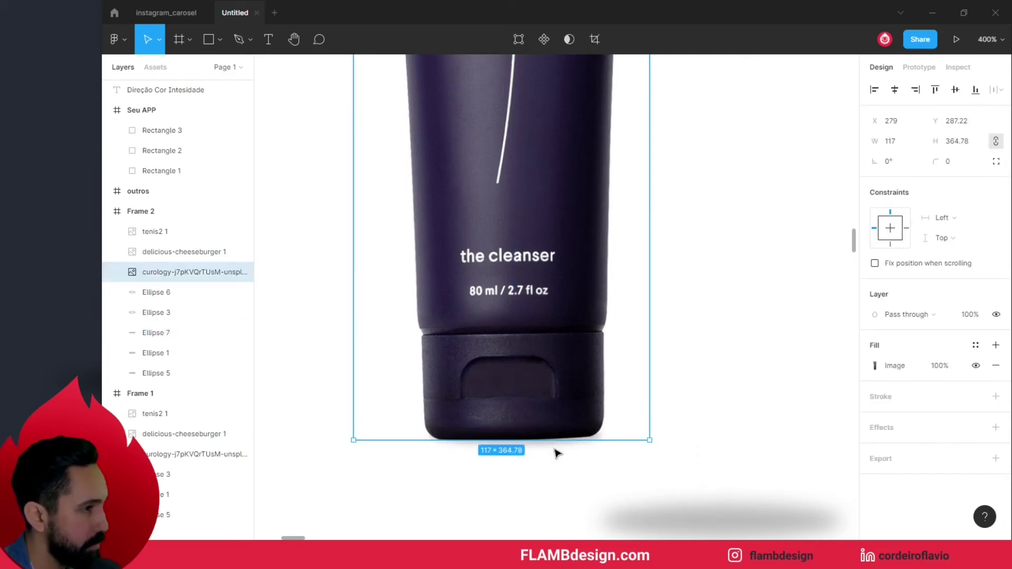
Shift the tight shadow under the cap and set its fill opacity to 90%
left_click(552, 446)
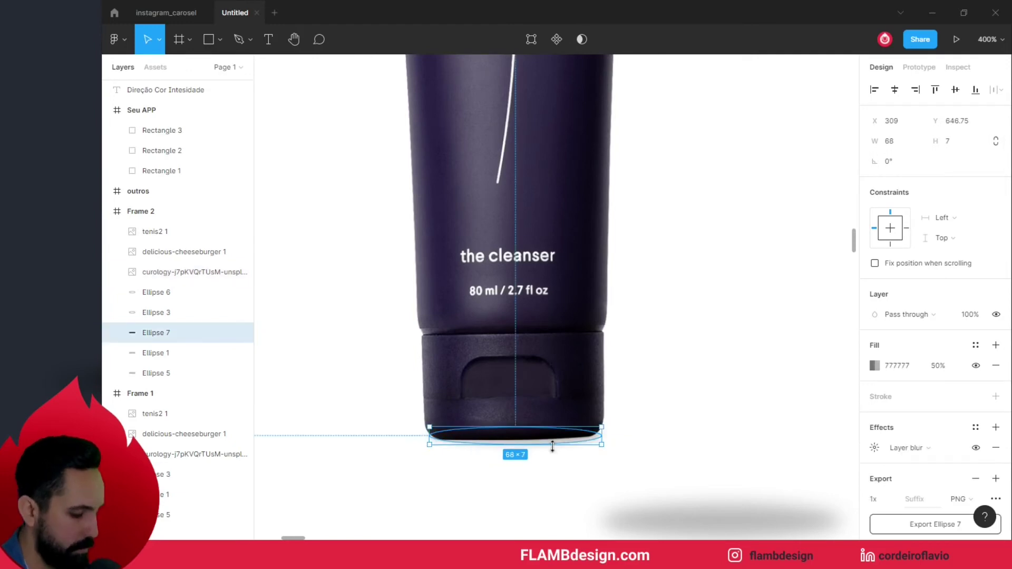
left_click_drag(550, 446, 571, 448)
left_click(938, 366)
type("80")
key("Return")
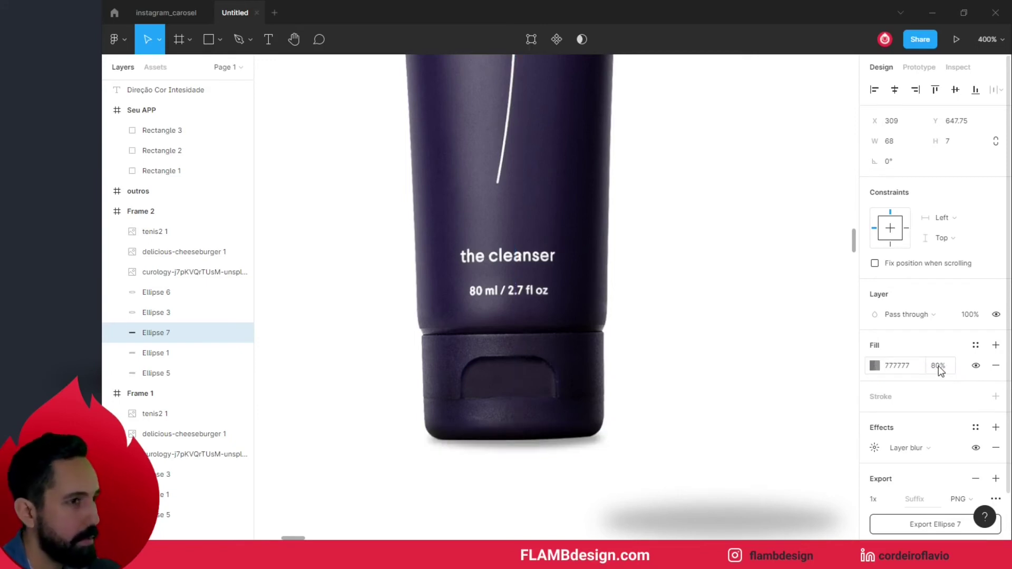
left_click(938, 366)
type("90")
key("Return")
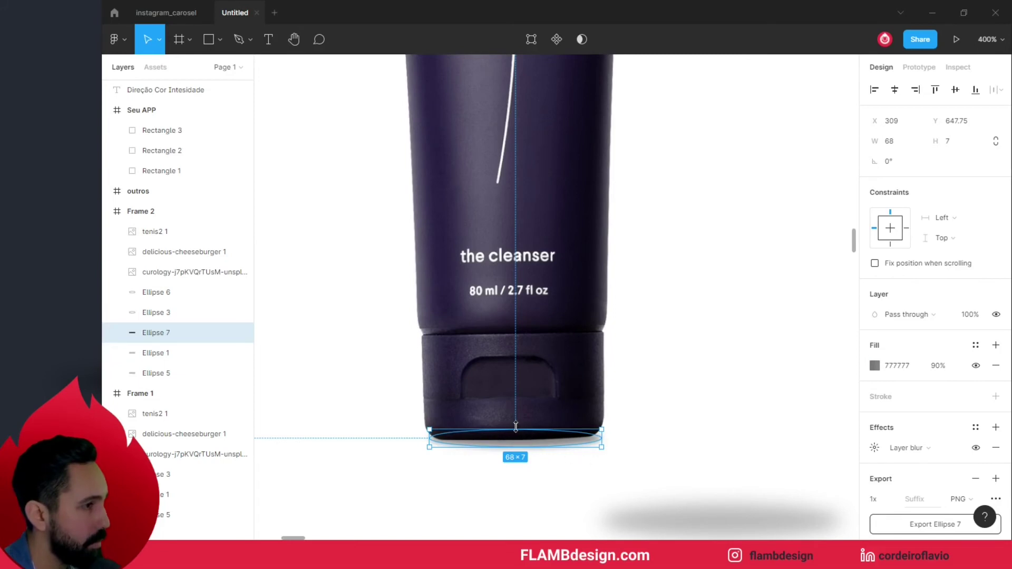
Flatten the tight shadow to 5.5 high and lower its layer blur to 2
left_click_drag(520, 430, 523, 432)
key("Up")
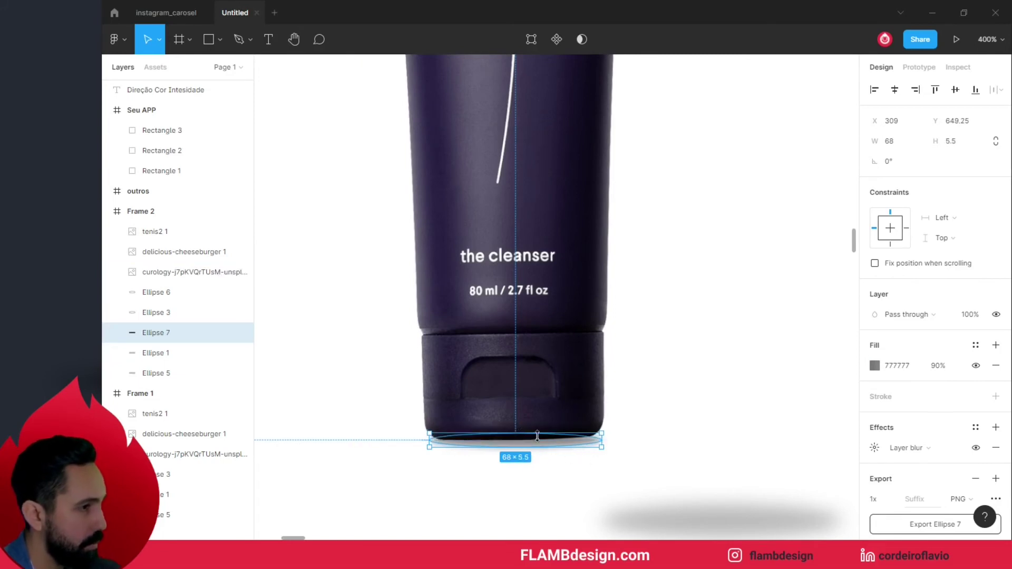
key("Down")
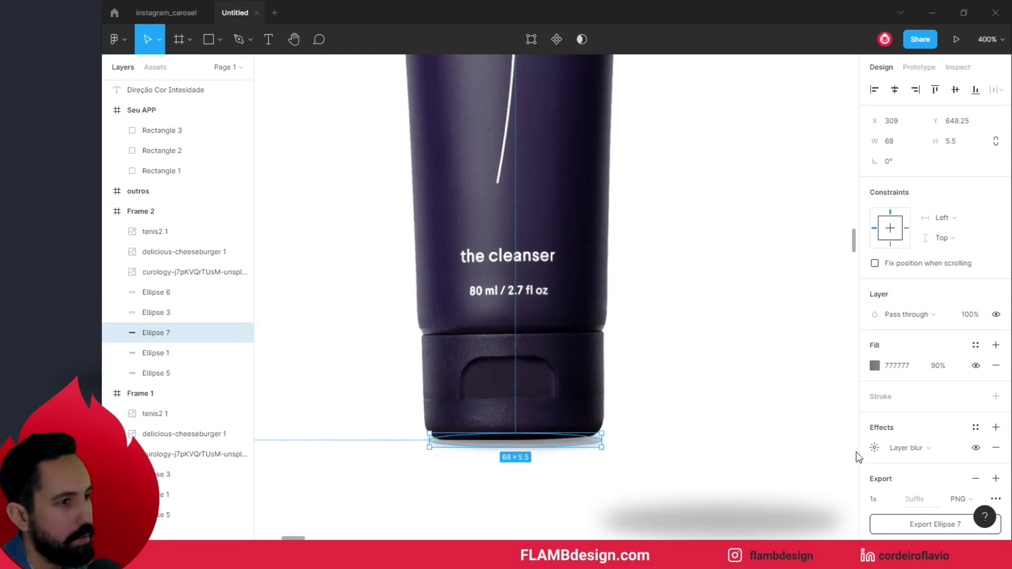
left_click(875, 447)
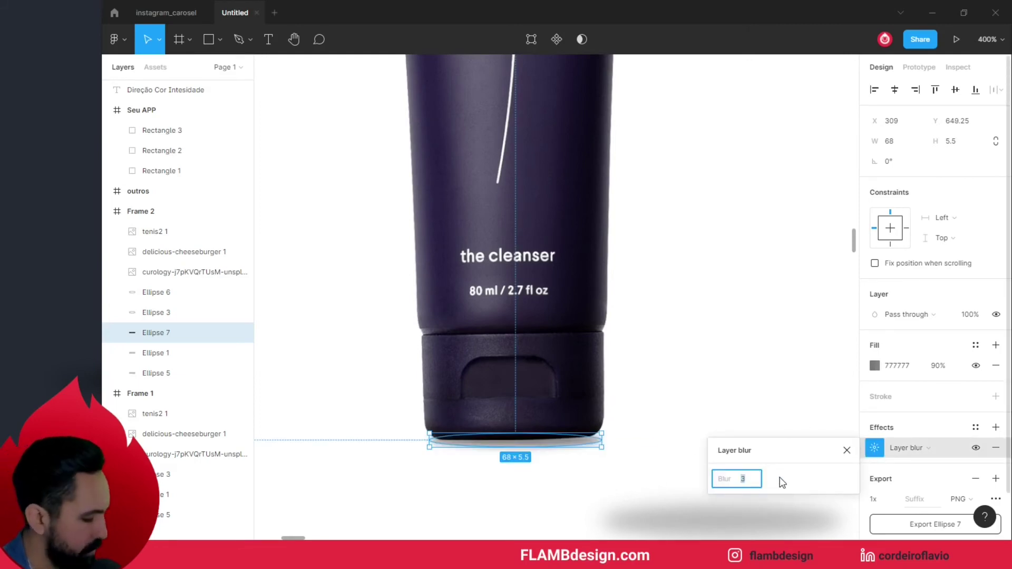
type("2")
key("Return")
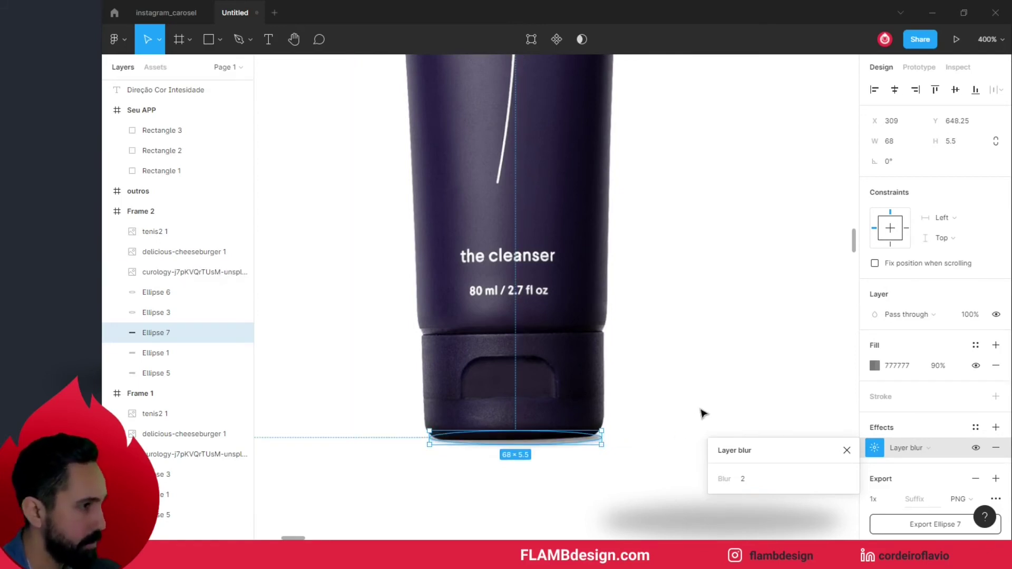
left_click(704, 414)
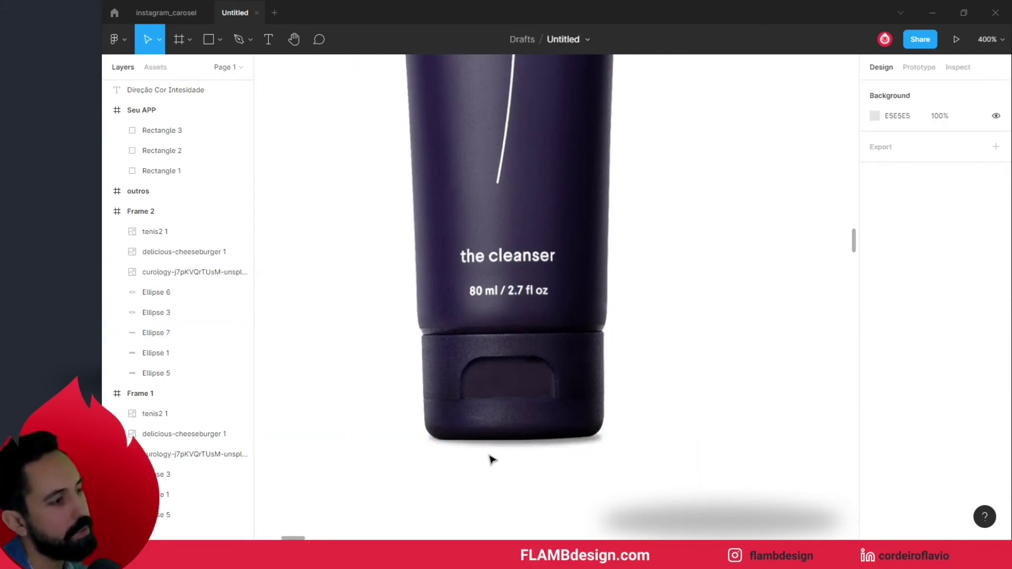
key("shift+0")
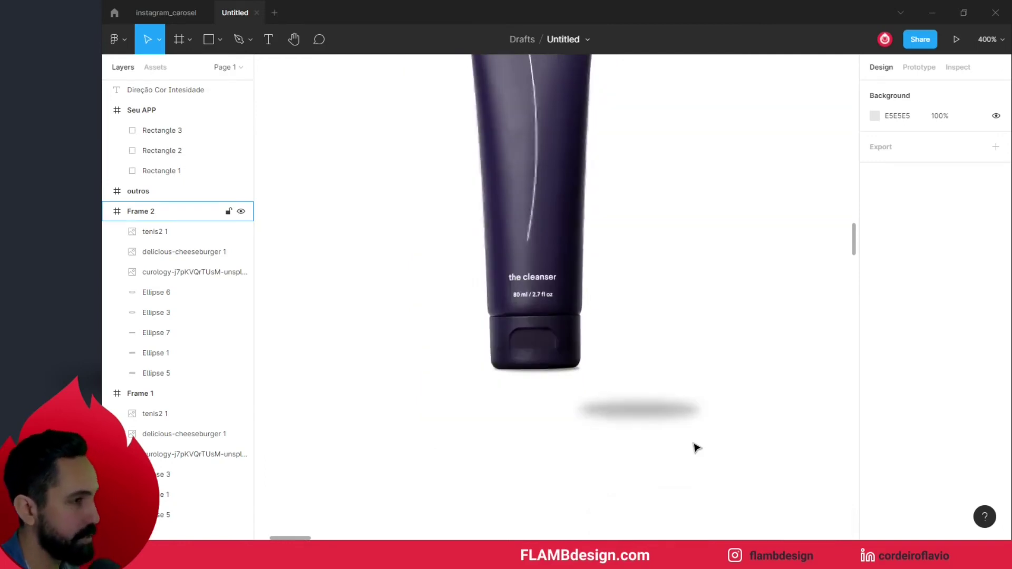
Move the soft shadow ellipse up and centre it under the cleanser tube
key("ctrl+plus")
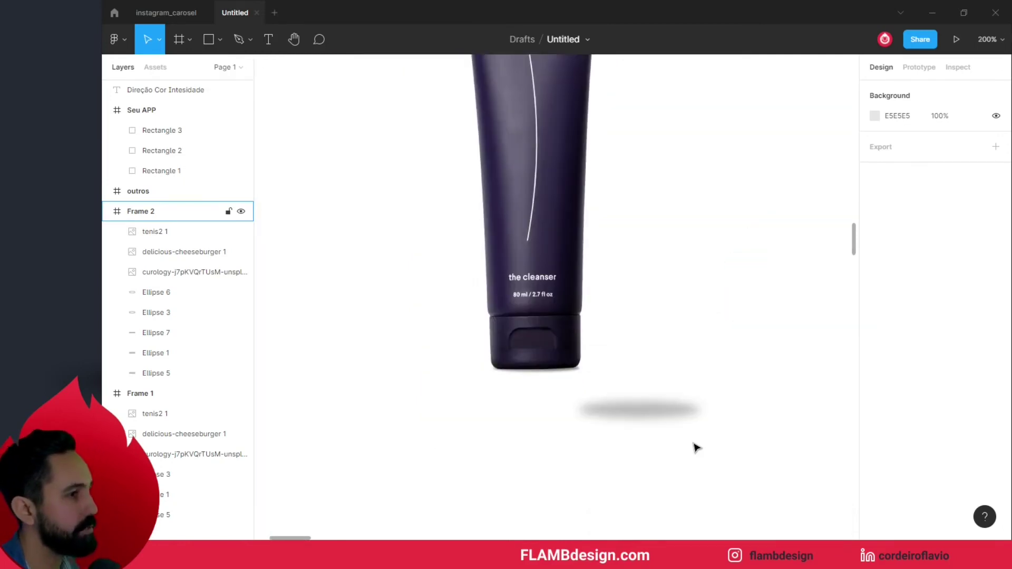
left_click_drag(671, 415, 584, 371)
scroll(585, 370, "up", 2)
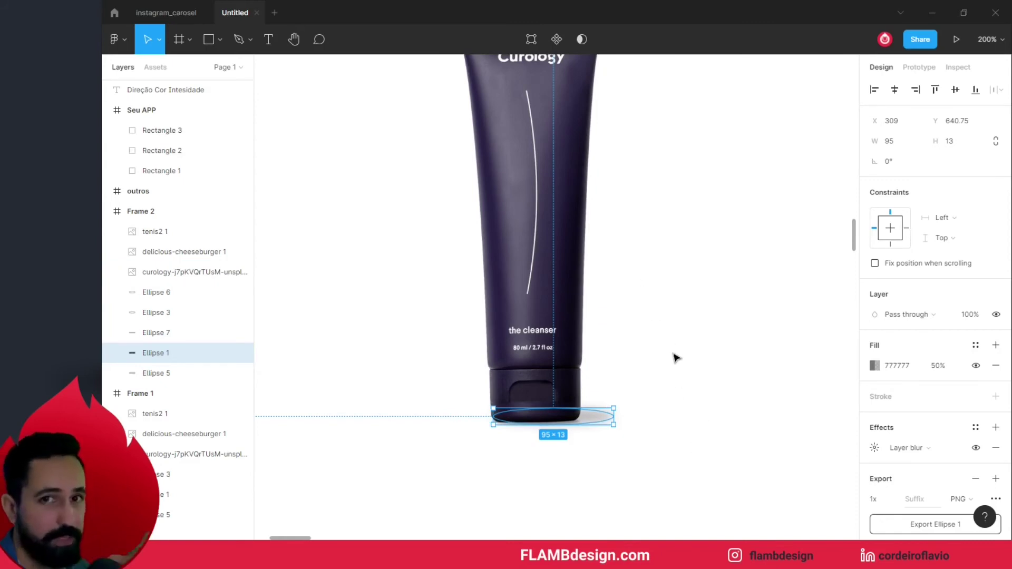
left_click(631, 420)
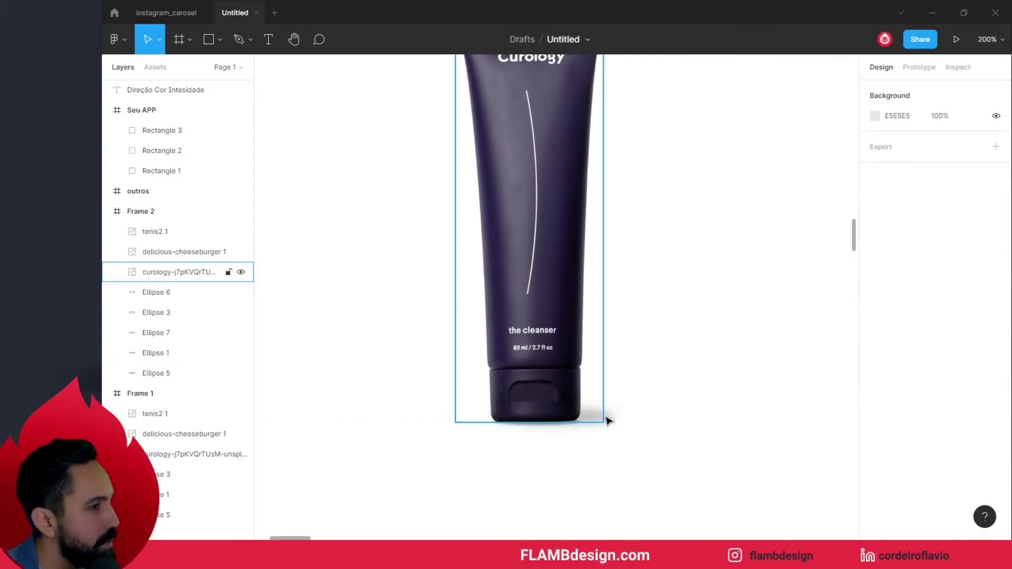
left_click(611, 422)
left_click_drag(611, 422, 612, 423)
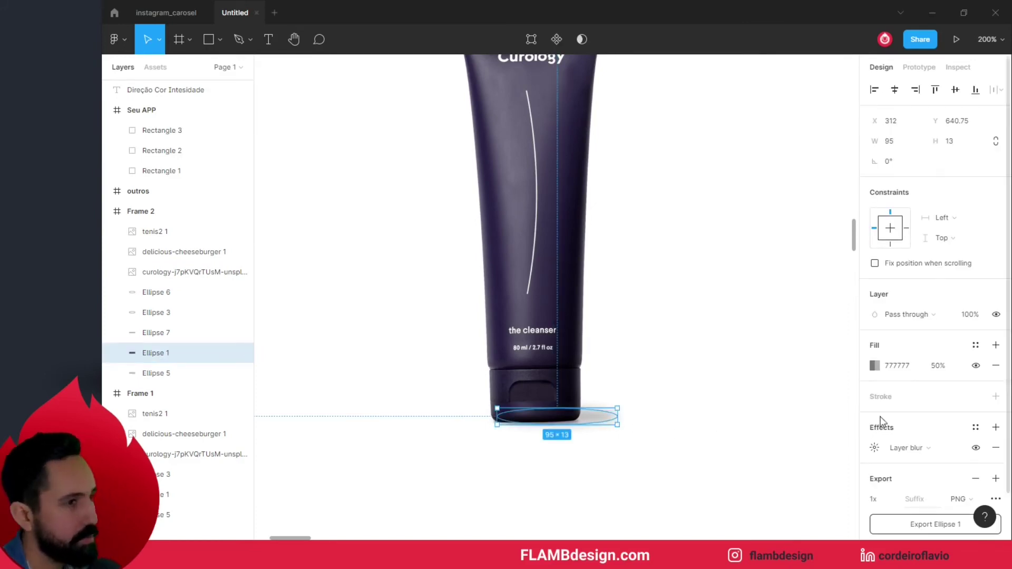
Set the soft 95×13 shadow's fill opacity to 30%
left_click(944, 367)
type("20")
key("Return")
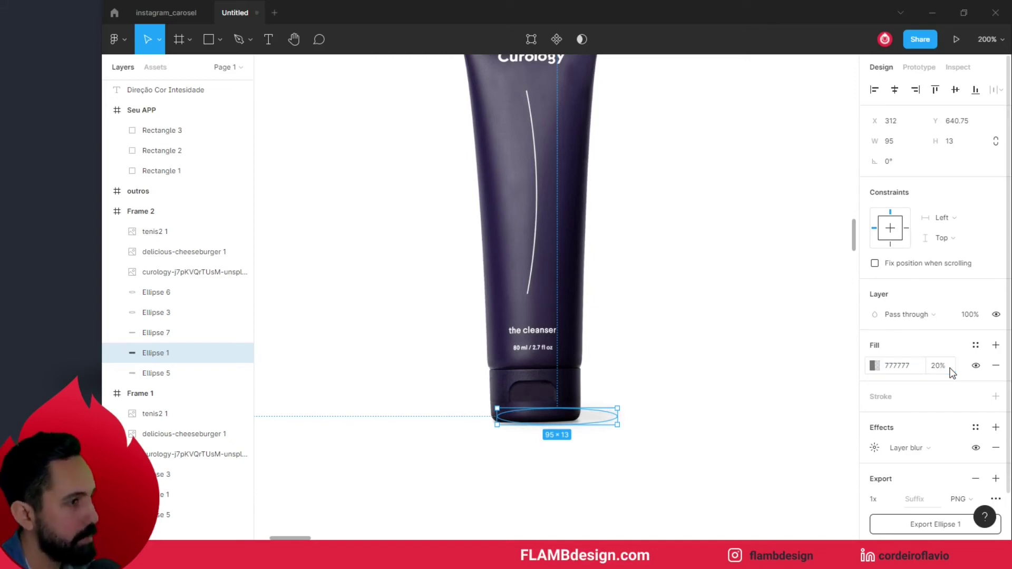
left_click(703, 445)
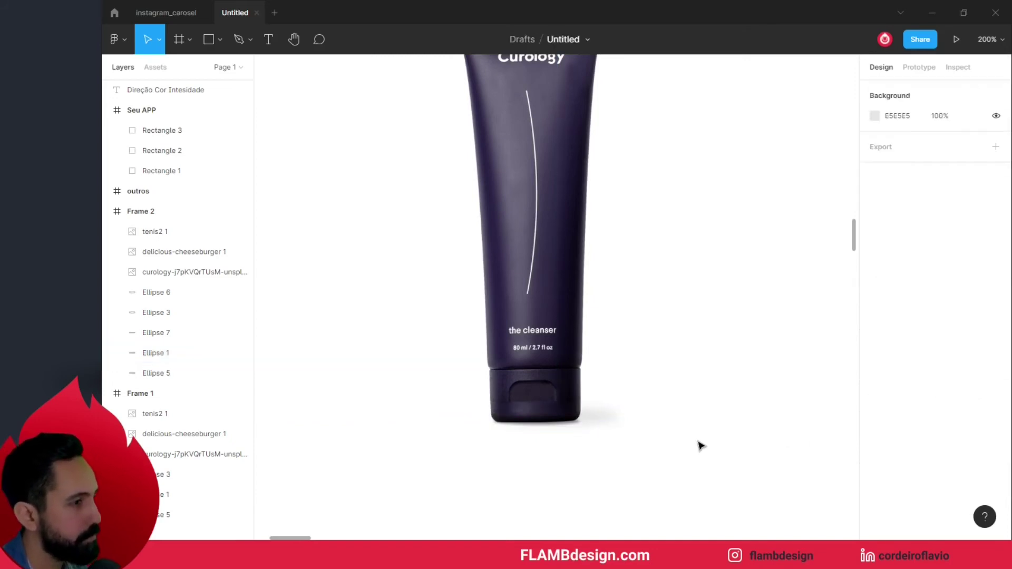
left_click(618, 418)
left_click(944, 367)
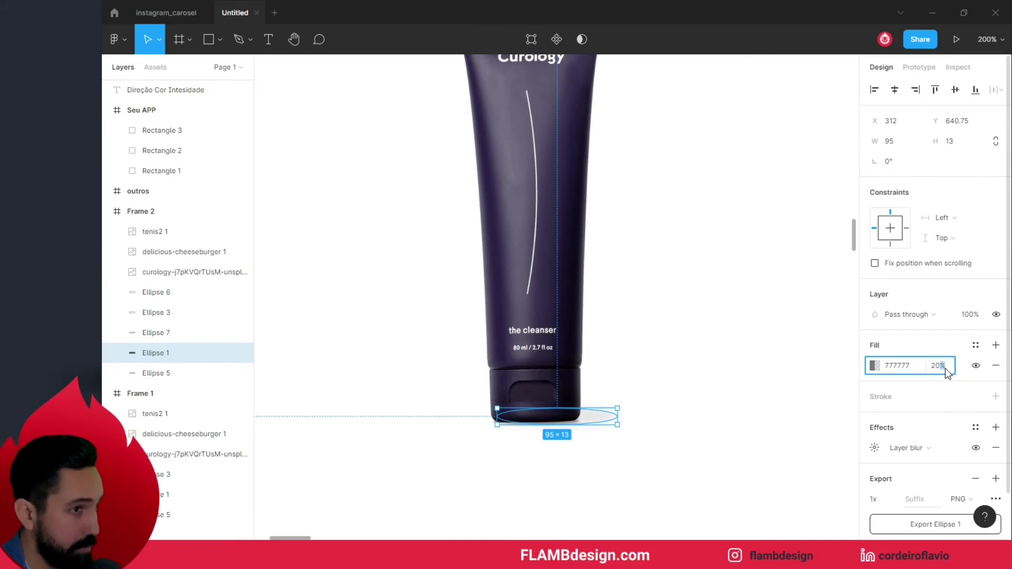
left_click_drag(945, 372, 927, 371)
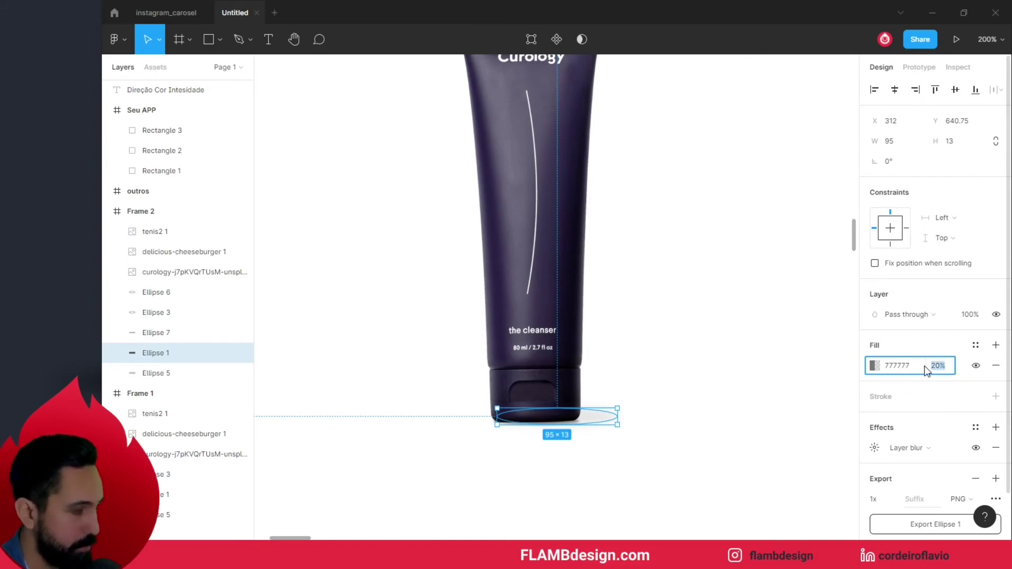
type("30")
key("Return")
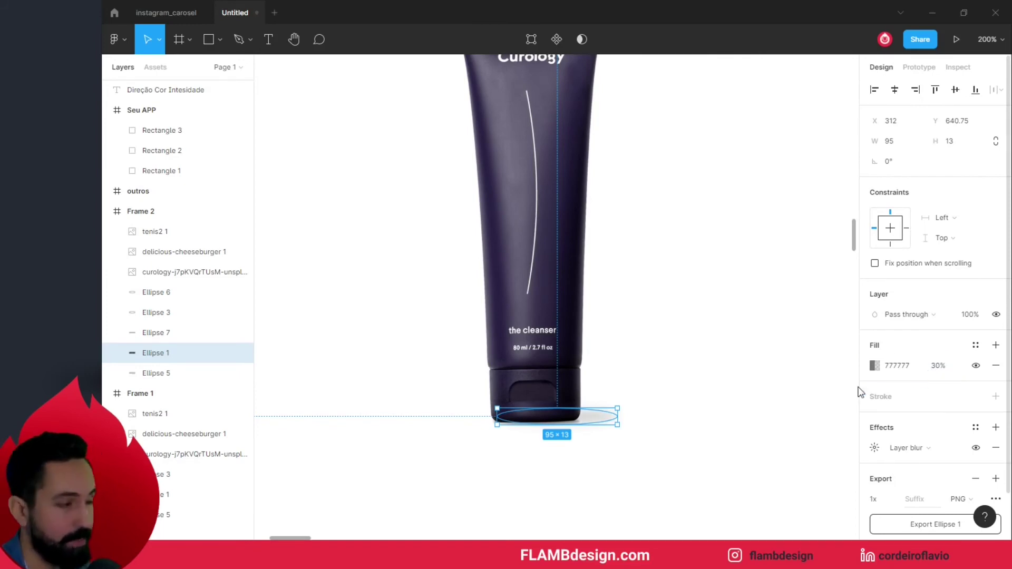
key("shift+0")
key("Escape")
left_click_drag(593, 411, 565, 418)
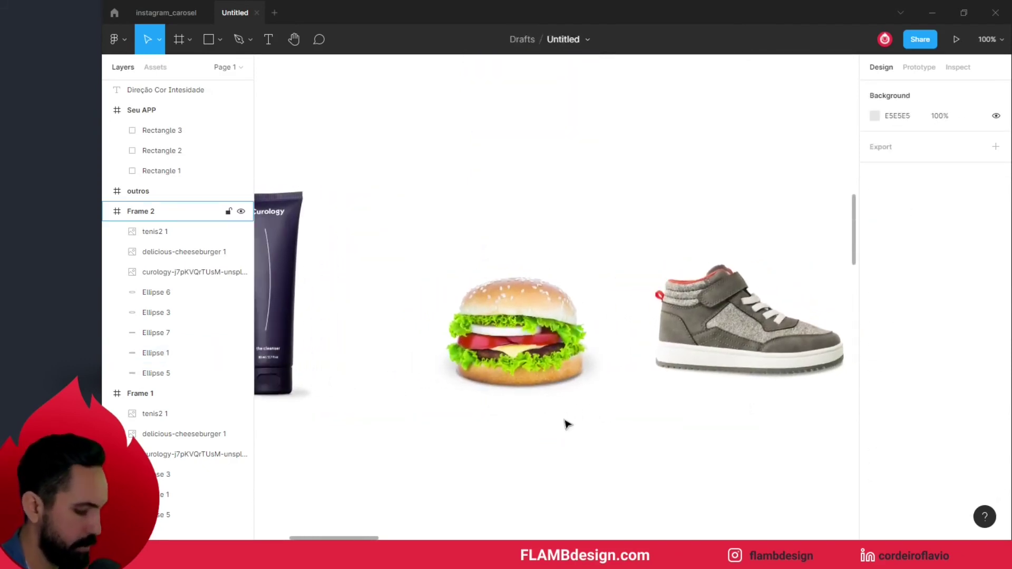
Hide the UI with Ctrl+\ to review all product shadows full-window, zooming in on the tube
key("ctrl+backslash")
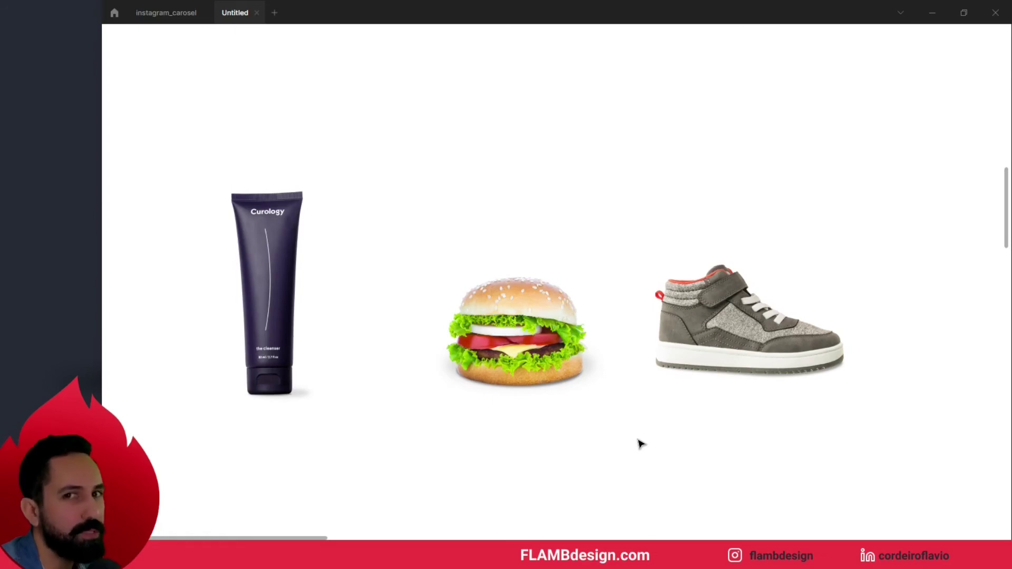
scroll(334, 439, "up", 1)
scroll(332, 442, "down", 5)
scroll(332, 444, "up", 3)
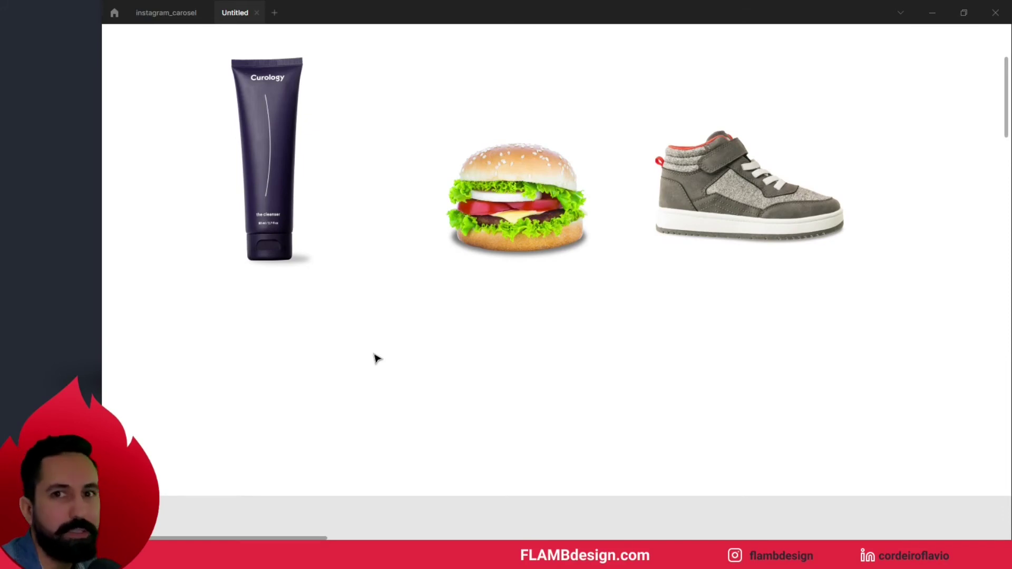
scroll(377, 358, "down", 10)
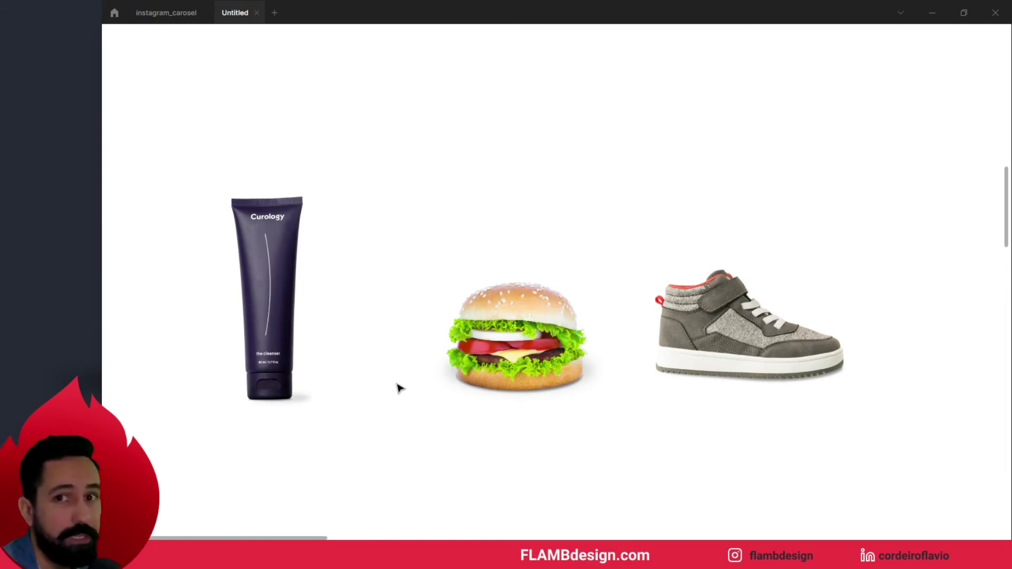
left_click(194, 370)
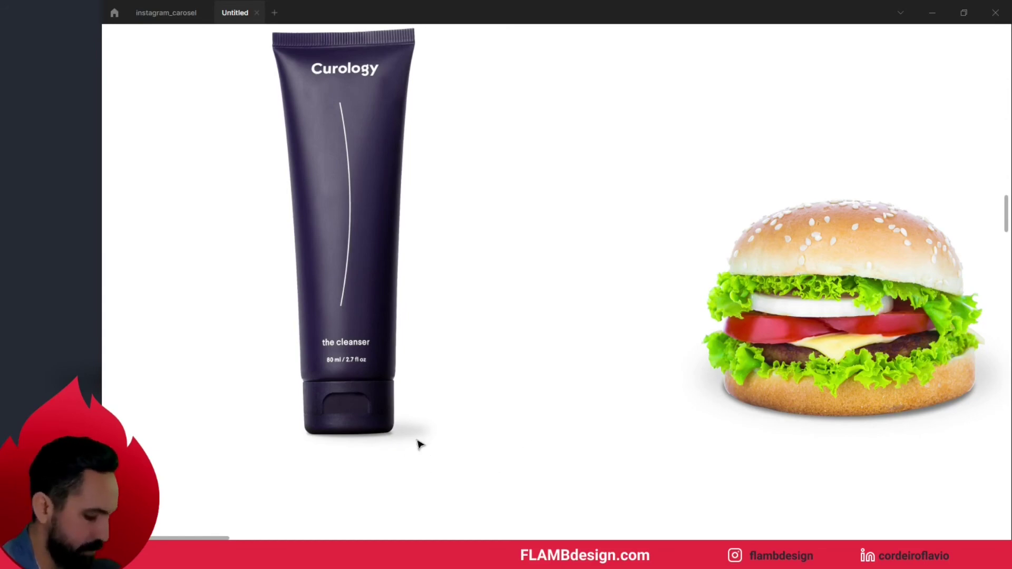
key("ctrl+backslash")
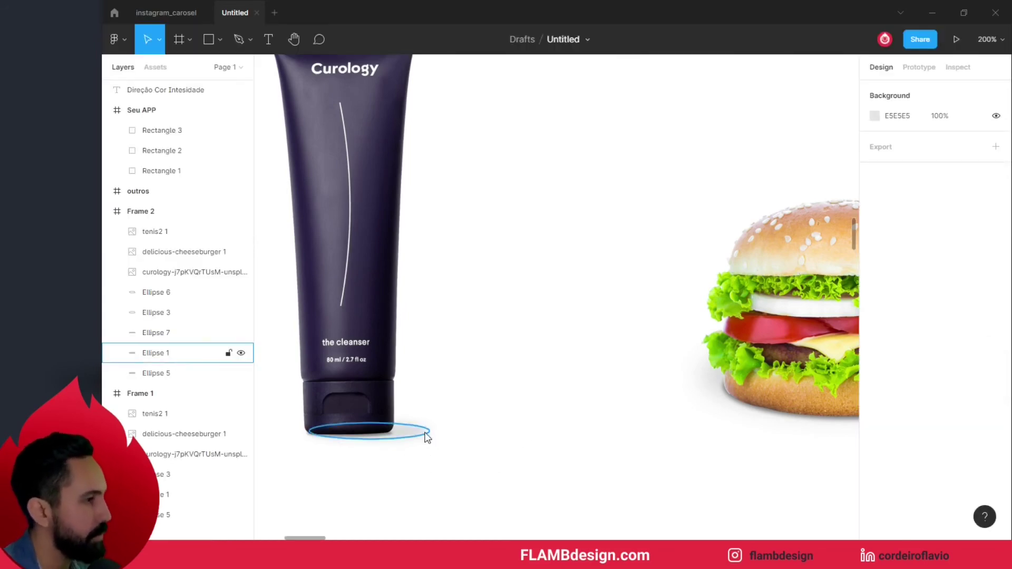
Change the cleanser's 95×13 soft shadow fill to muted blue 58679E
left_click(428, 436)
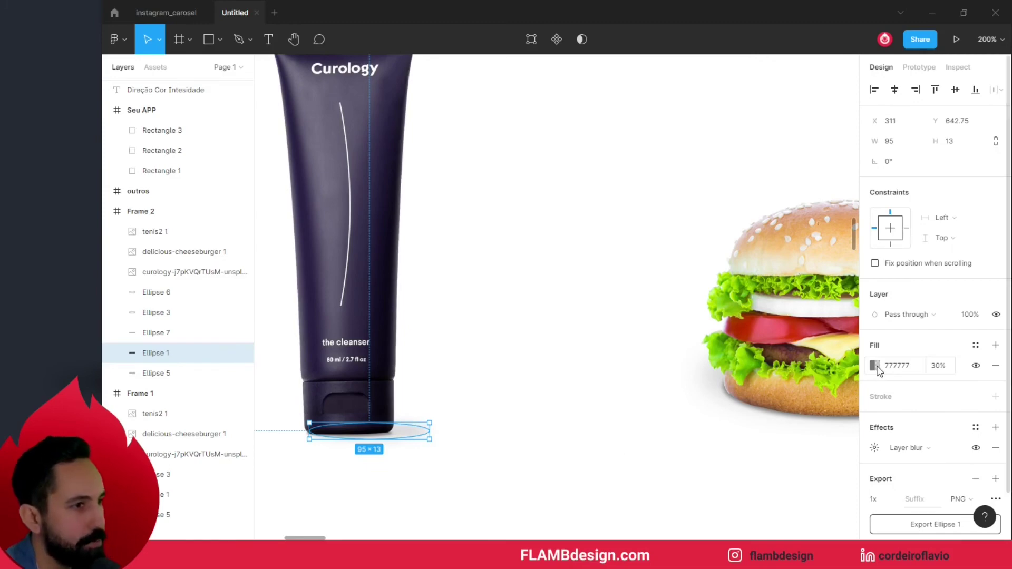
left_click(875, 365)
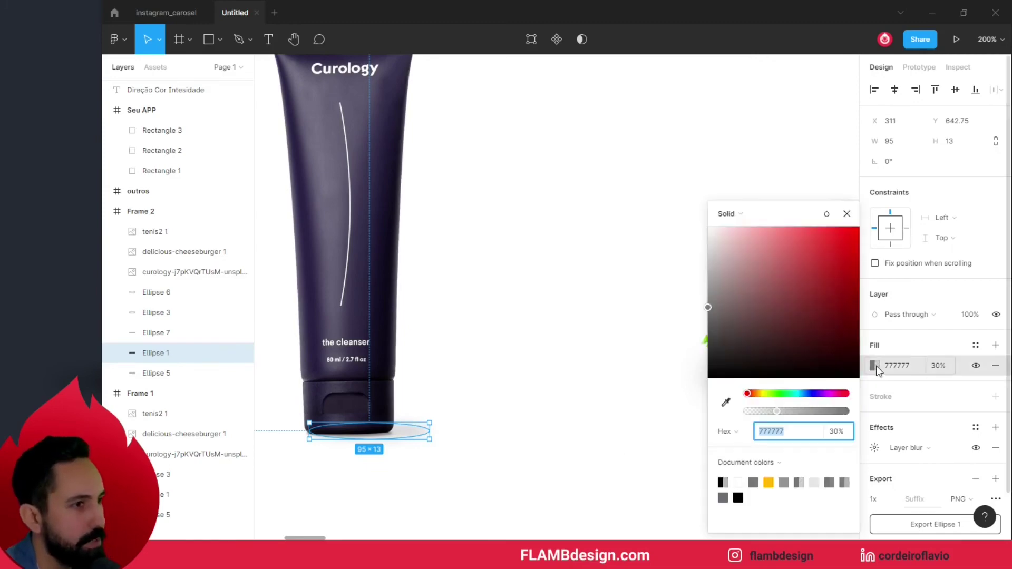
left_click(810, 394)
left_click_drag(793, 331, 776, 288)
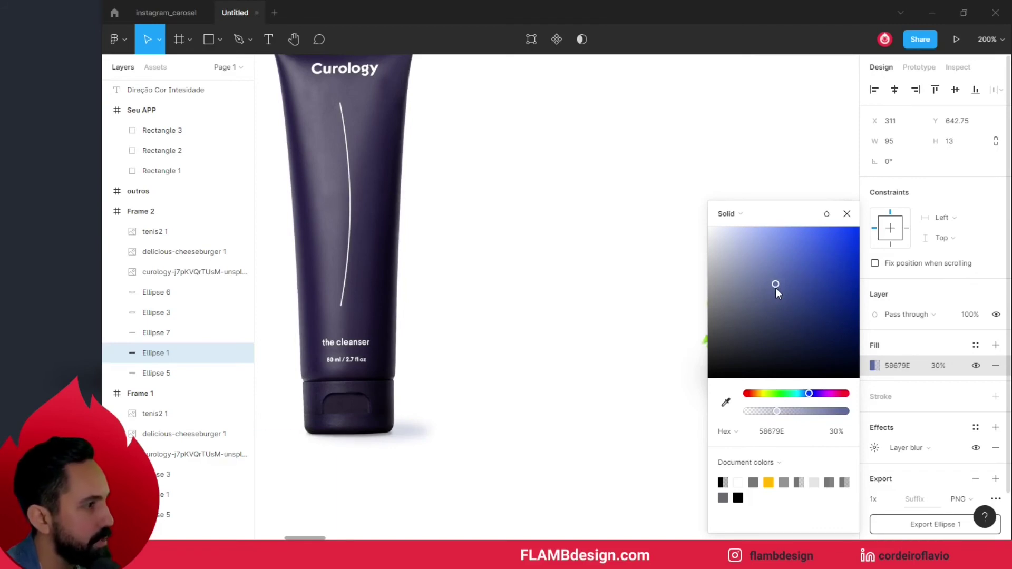
left_click(568, 443)
left_click(470, 428)
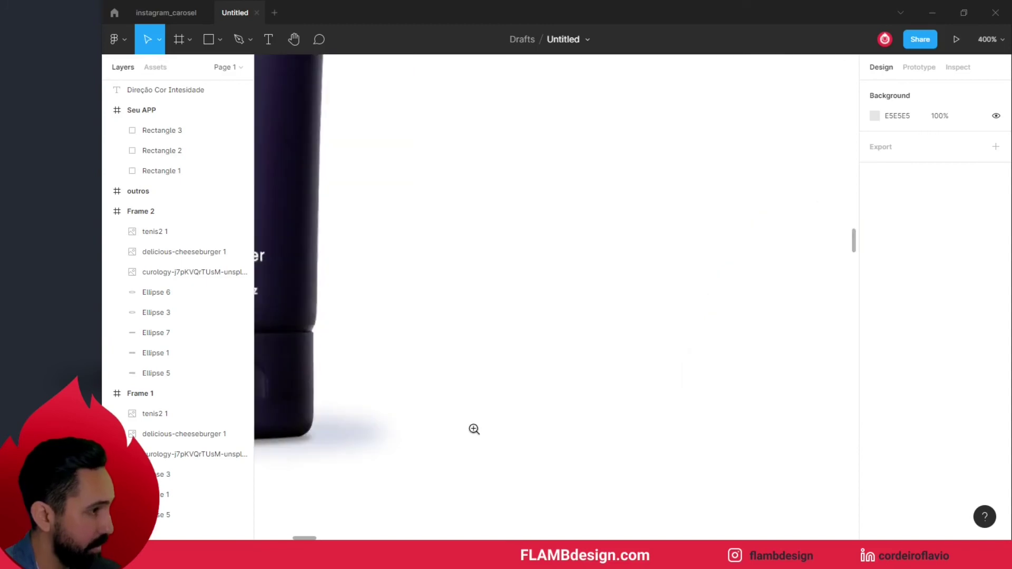
scroll(707, 414, "left", 5)
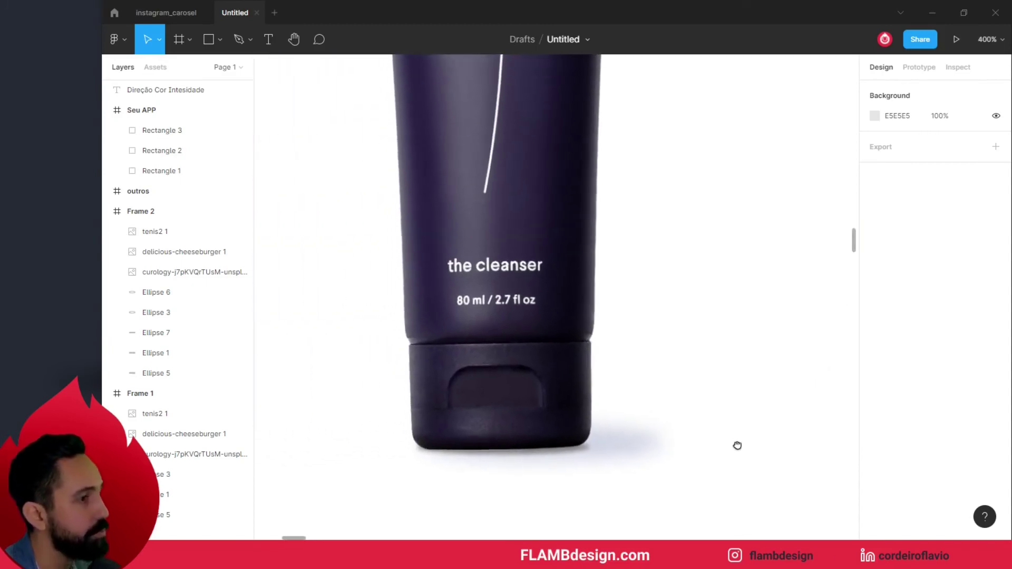
Give the 68×5.5 contact shadow under the tube's base a dark blue-grey 434959 fill
left_click(579, 460)
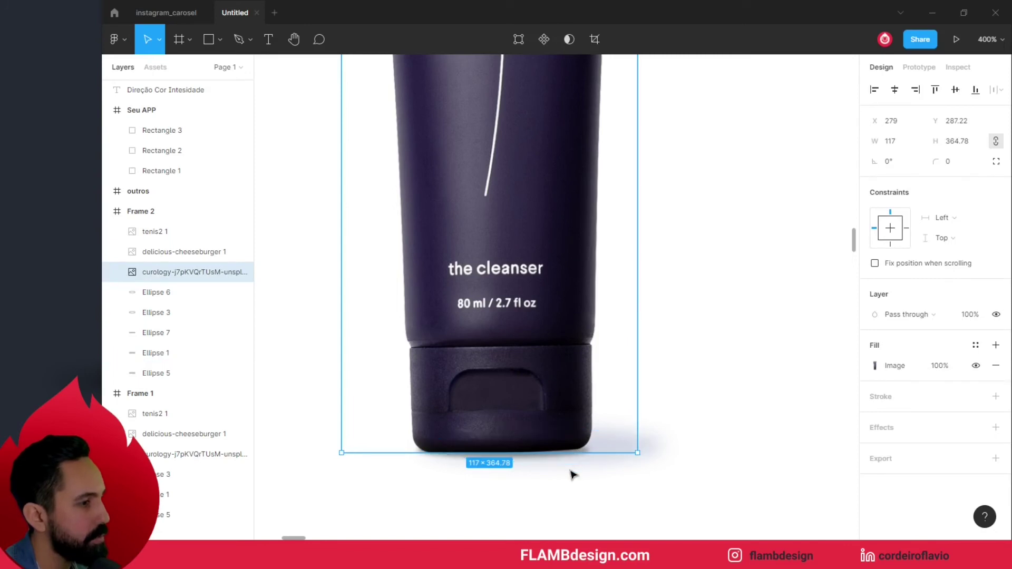
key("Escape")
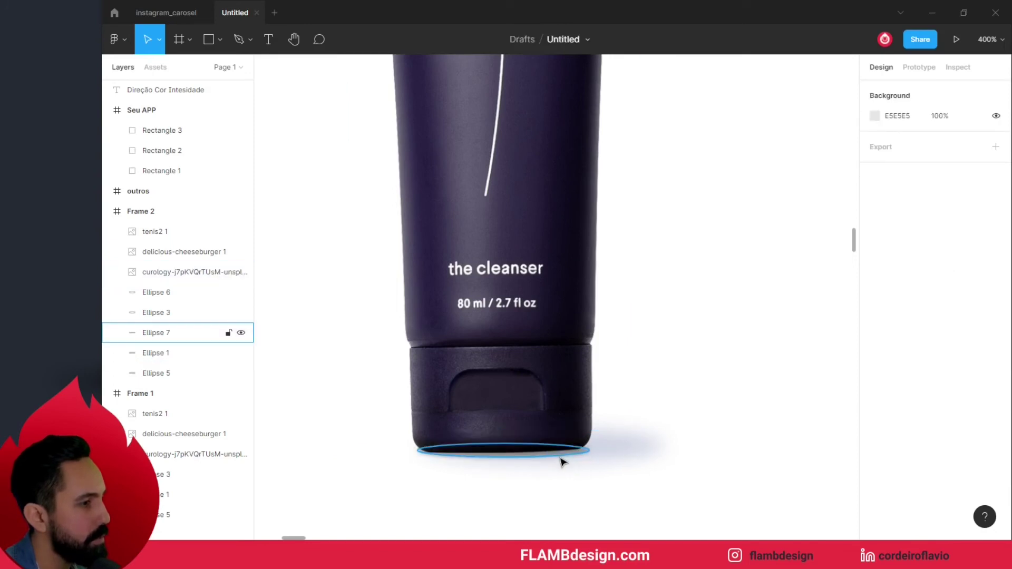
left_click(562, 462)
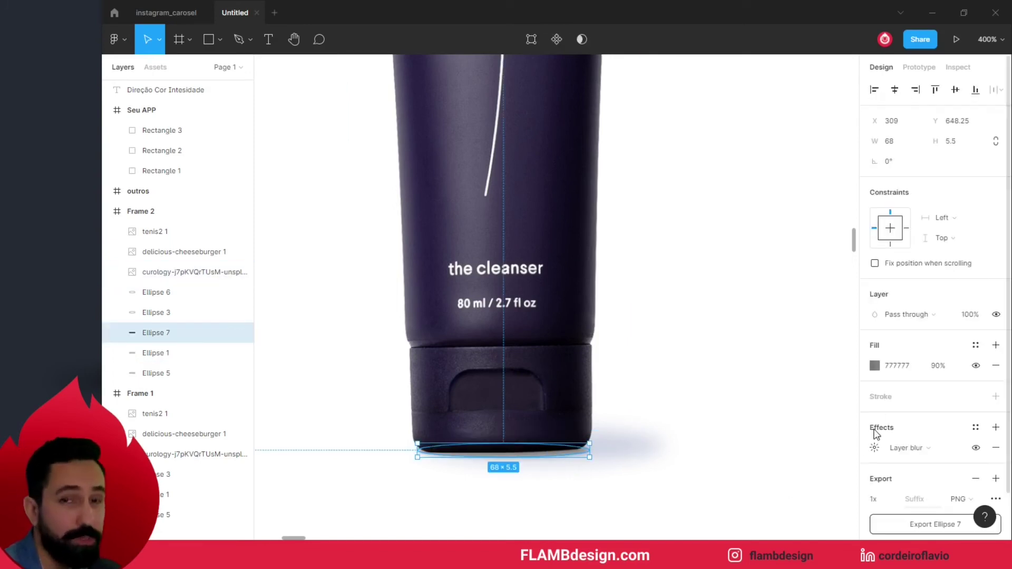
left_click(876, 368)
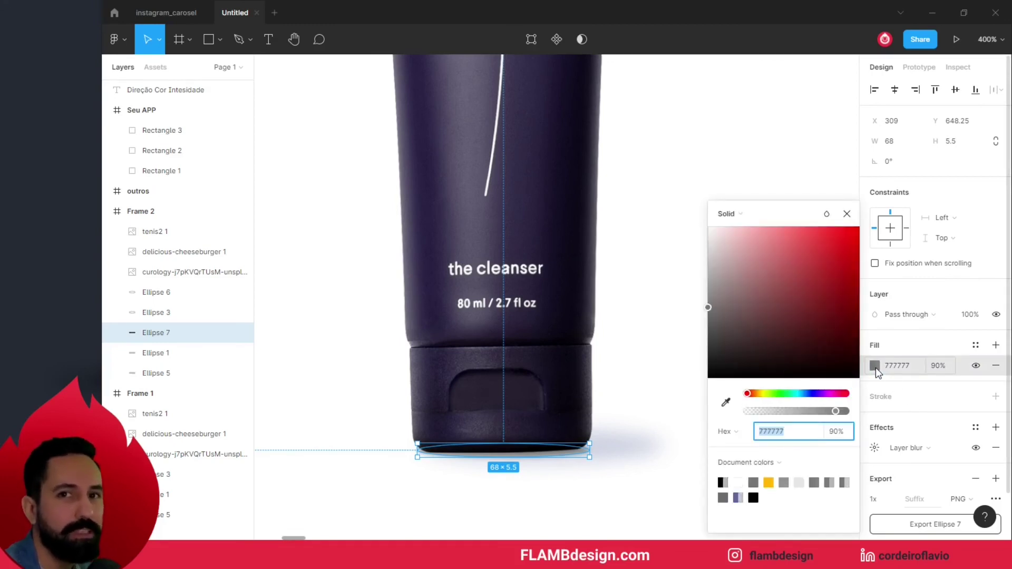
left_click(810, 394)
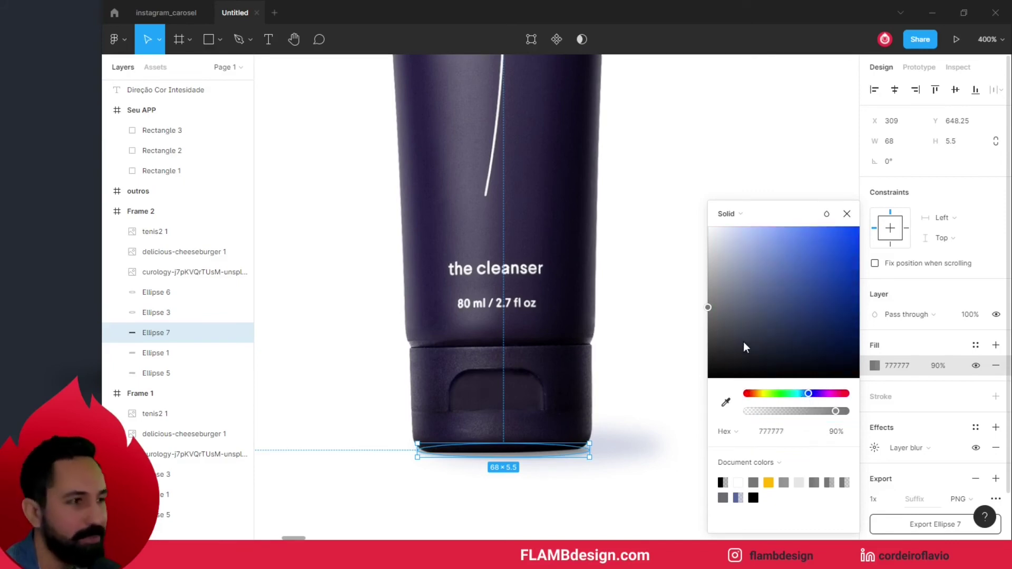
left_click_drag(742, 317, 745, 329)
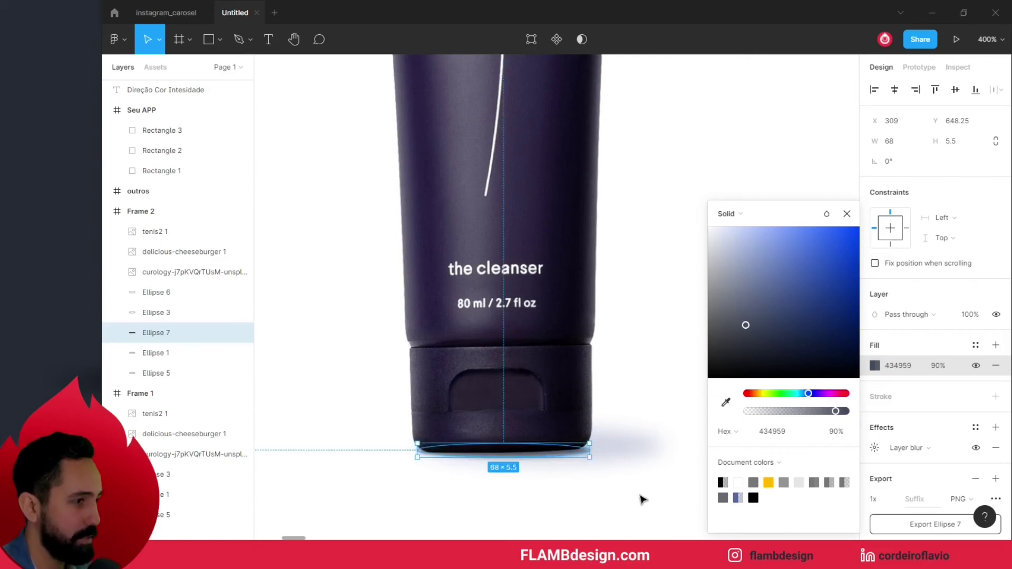
left_click(639, 497)
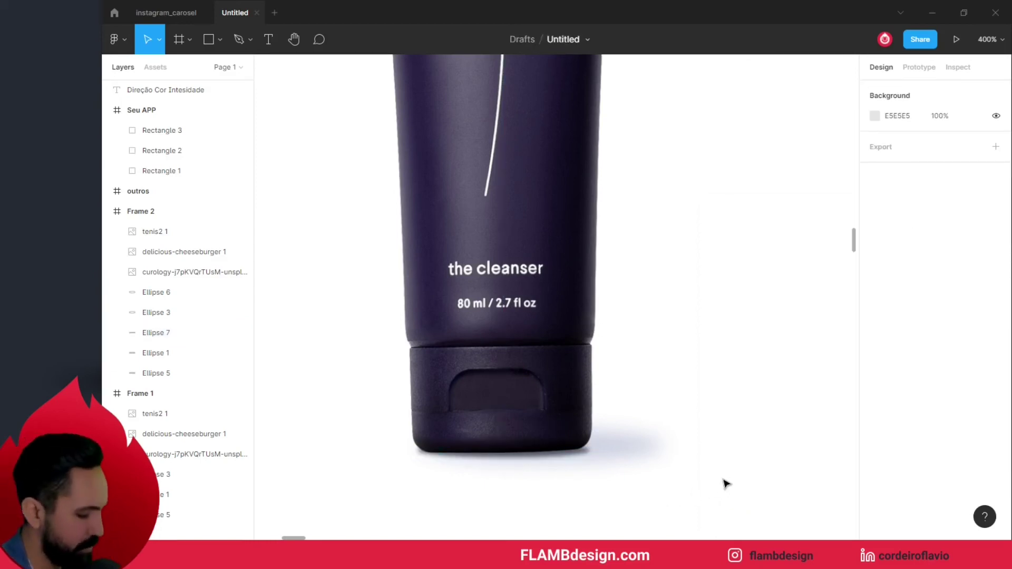
key("shift+0")
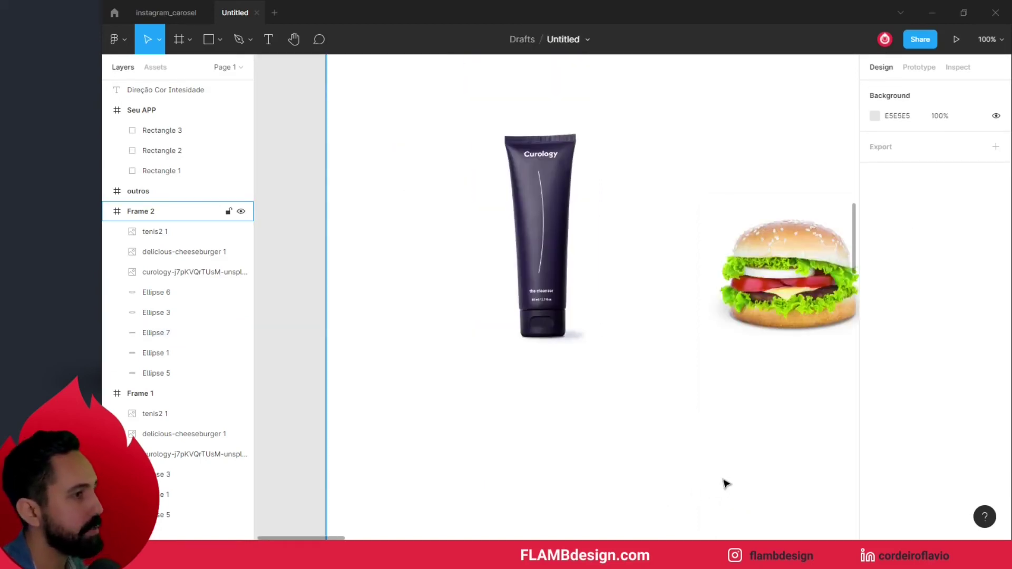
Pan and zoom to a 200% view of the burger and its shadow ellipses
left_click_drag(698, 454, 432, 467)
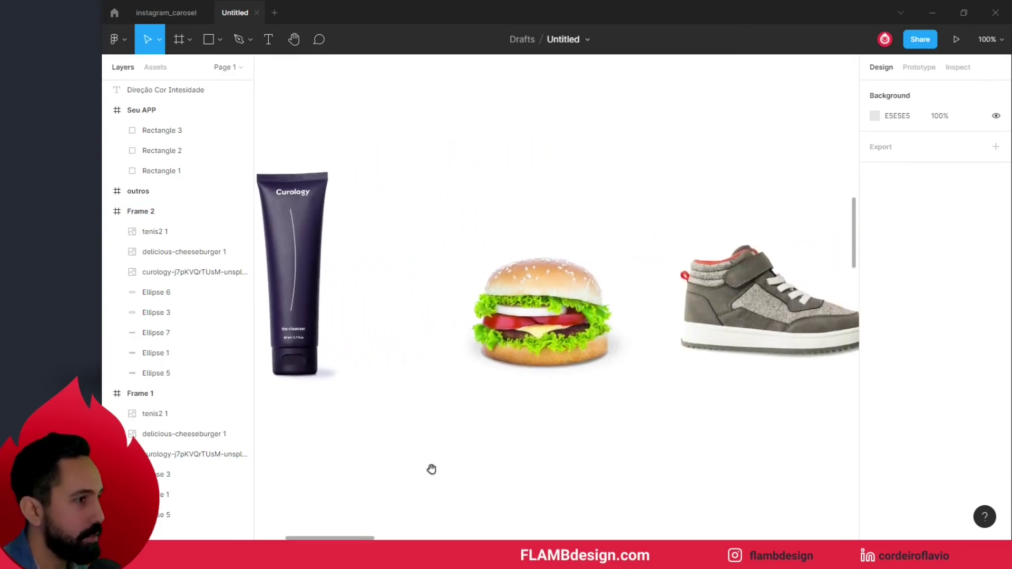
left_click(550, 348)
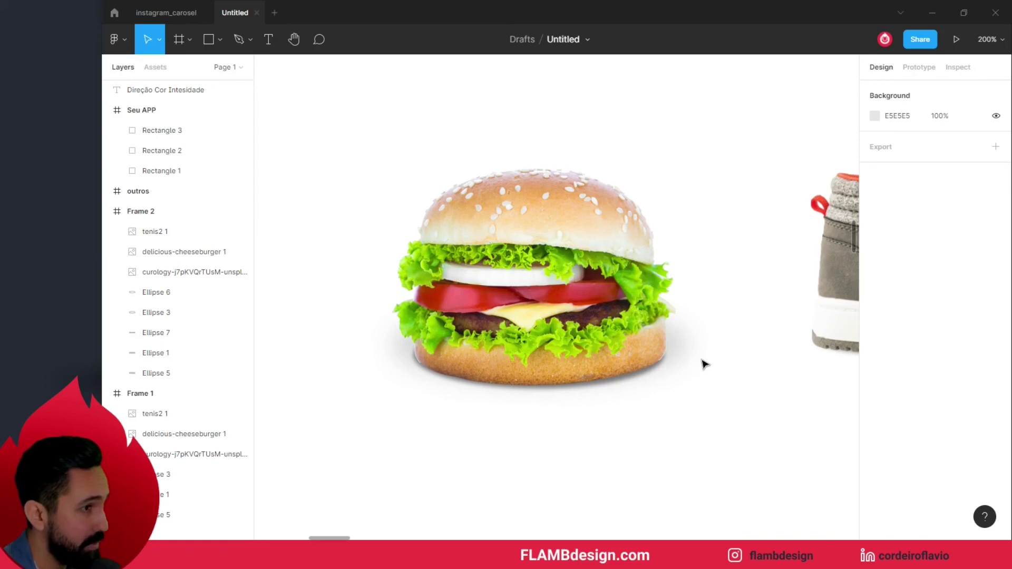
scroll(572, 475, "up", 10)
scroll(579, 486, "up", 10)
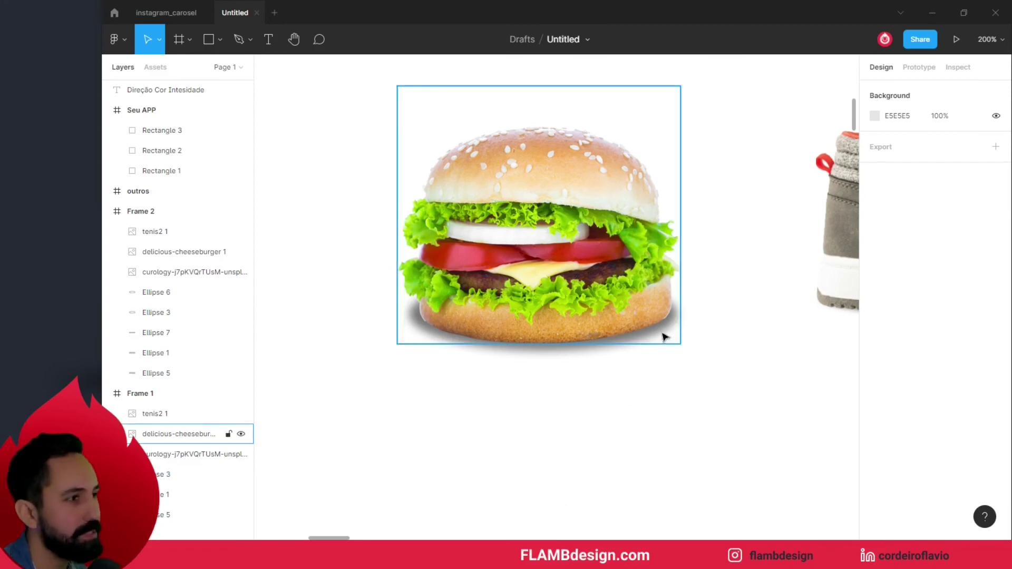
left_click_drag(637, 450, 590, 278)
scroll(590, 278, "down", 12)
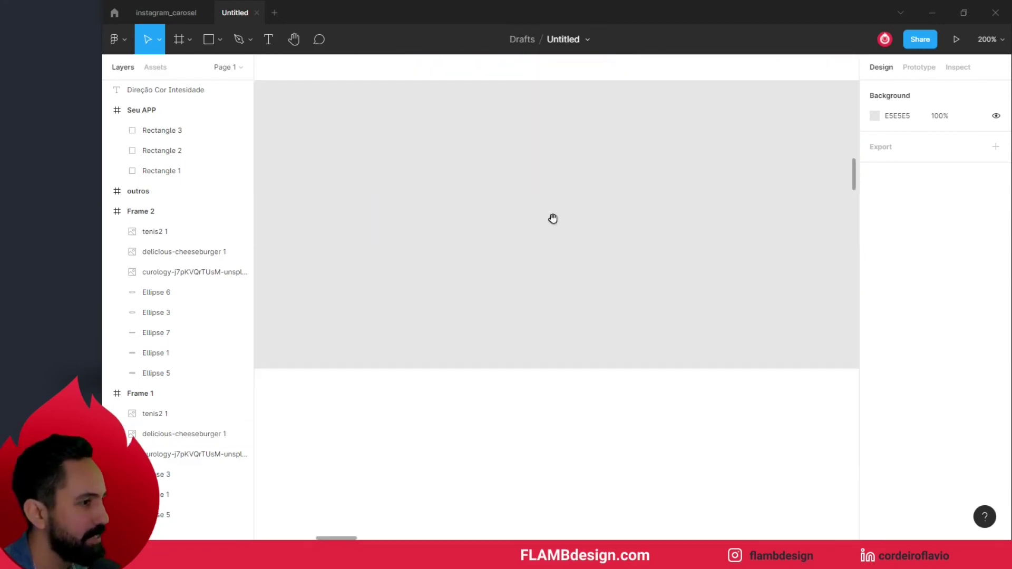
scroll(557, 271, "down", 10)
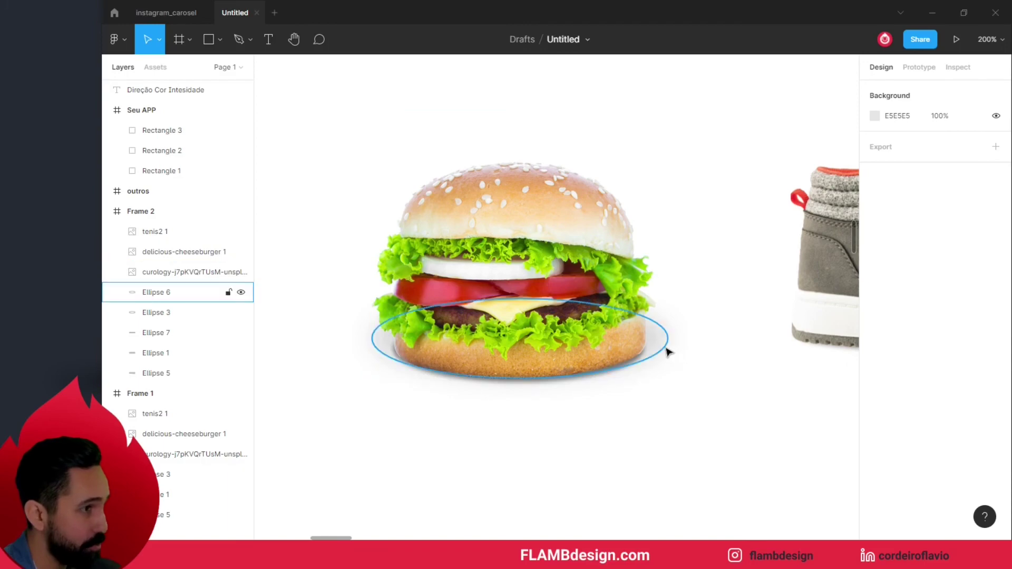
Recolour the burger's wide 234×63 shadow ellipse to warm olive A59E63
left_click(666, 350)
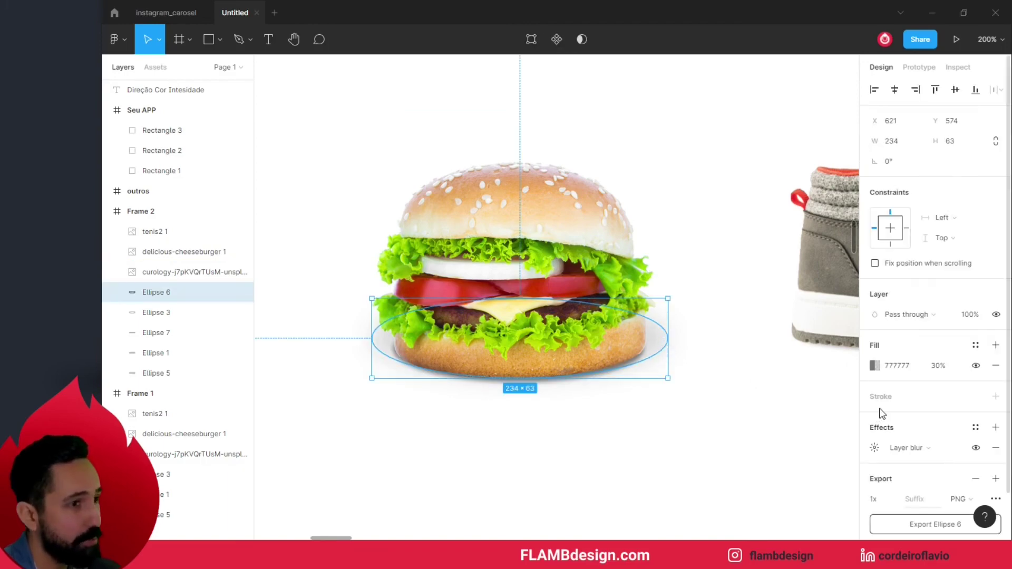
left_click(875, 366)
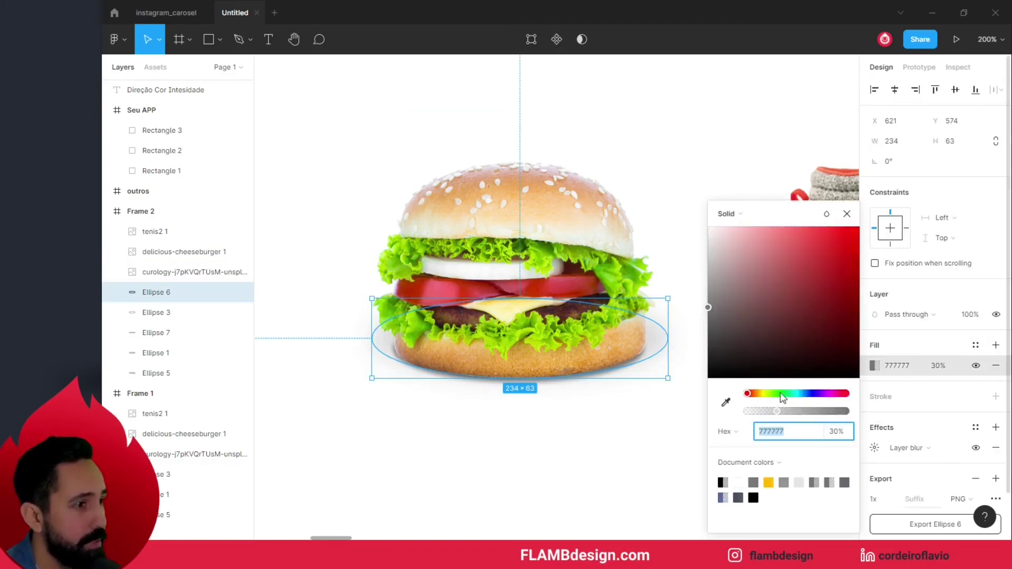
left_click(762, 393)
left_click(761, 277)
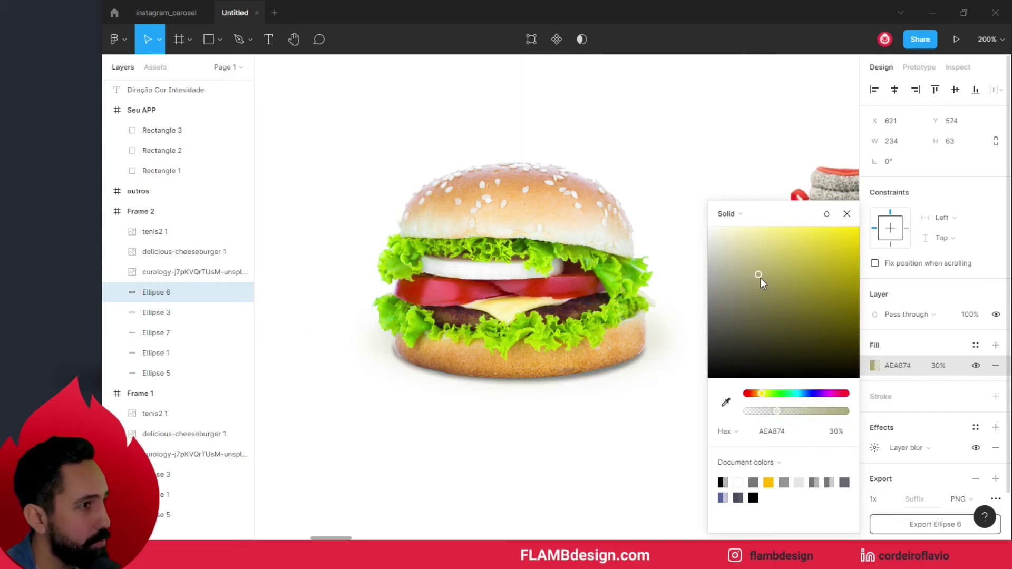
left_click_drag(761, 277, 768, 283)
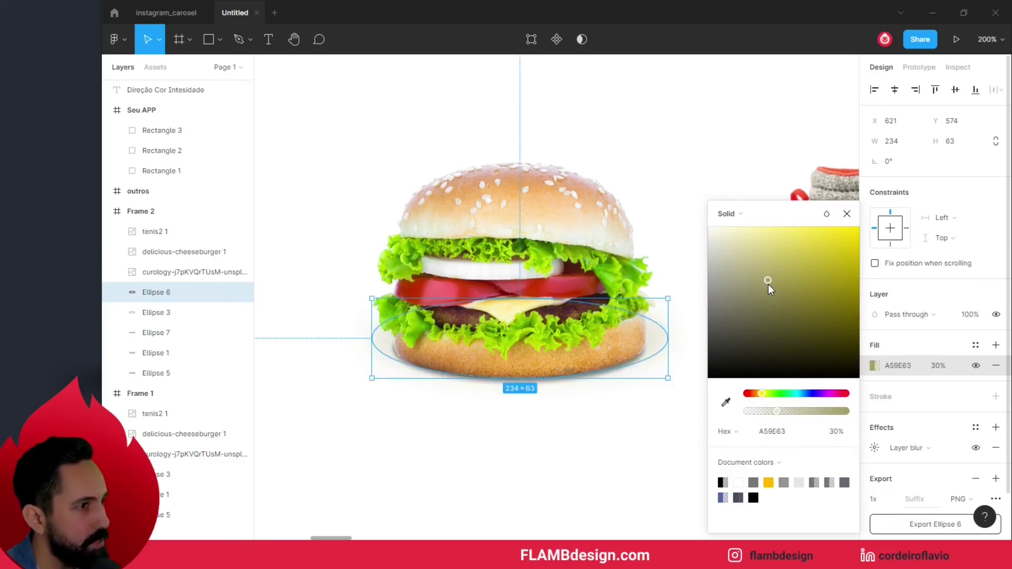
left_click(622, 486)
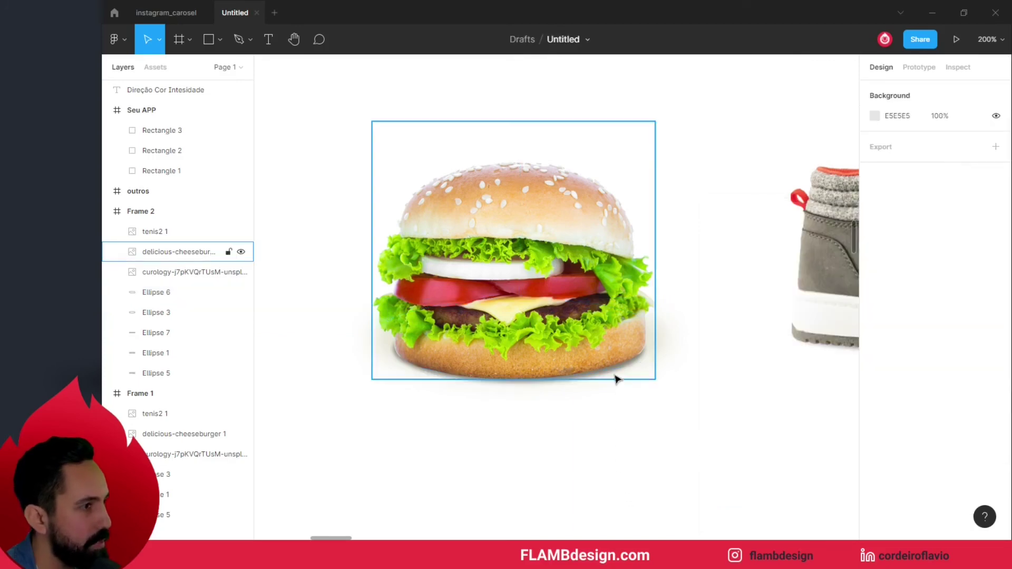
left_click(541, 386)
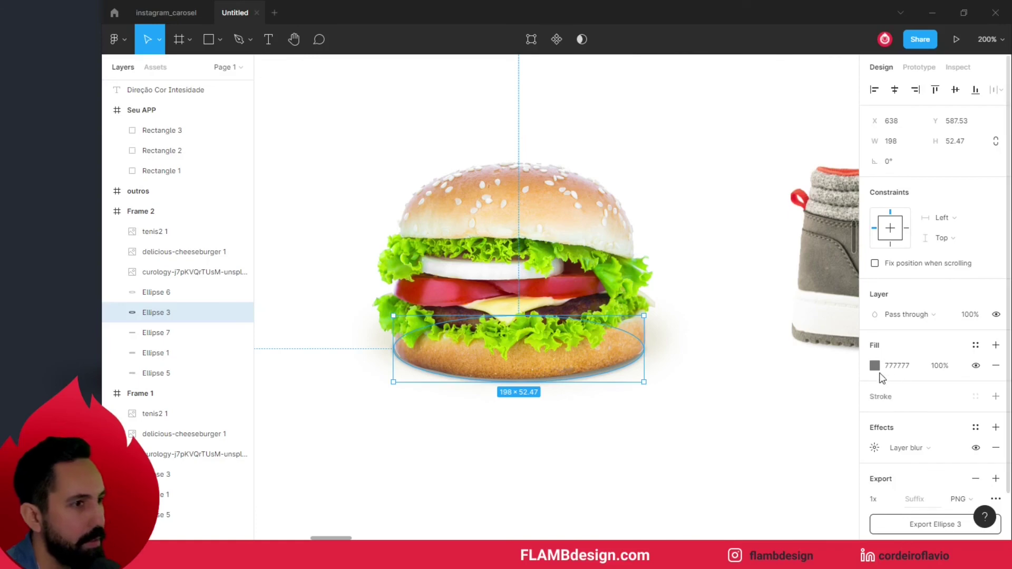
Recolour the tighter 198×52.47 burger shadow to dark brown 573A1E
left_click(876, 367)
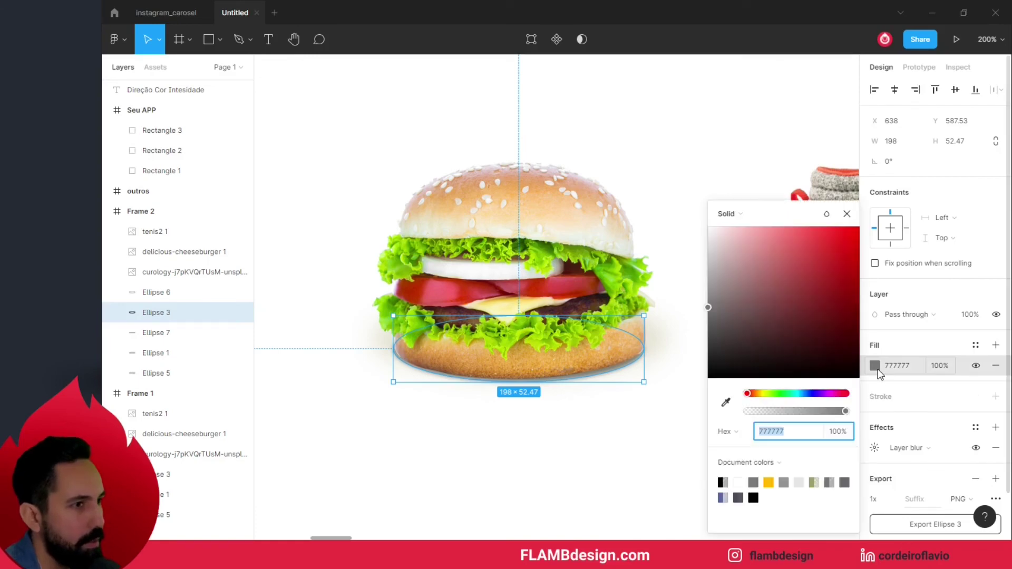
left_click(781, 334)
left_click(761, 394)
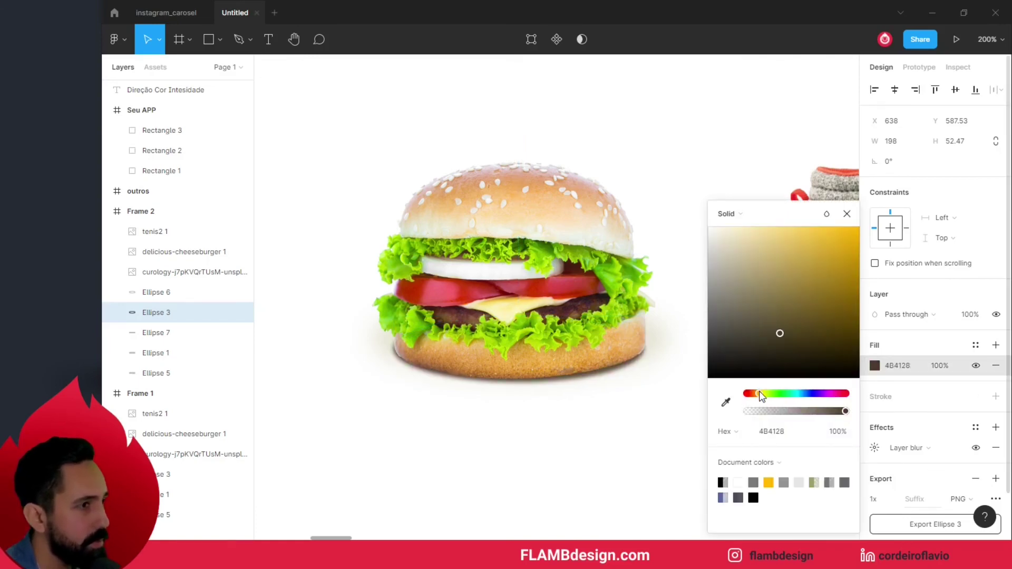
left_click_drag(761, 398, 757, 399)
left_click(807, 328)
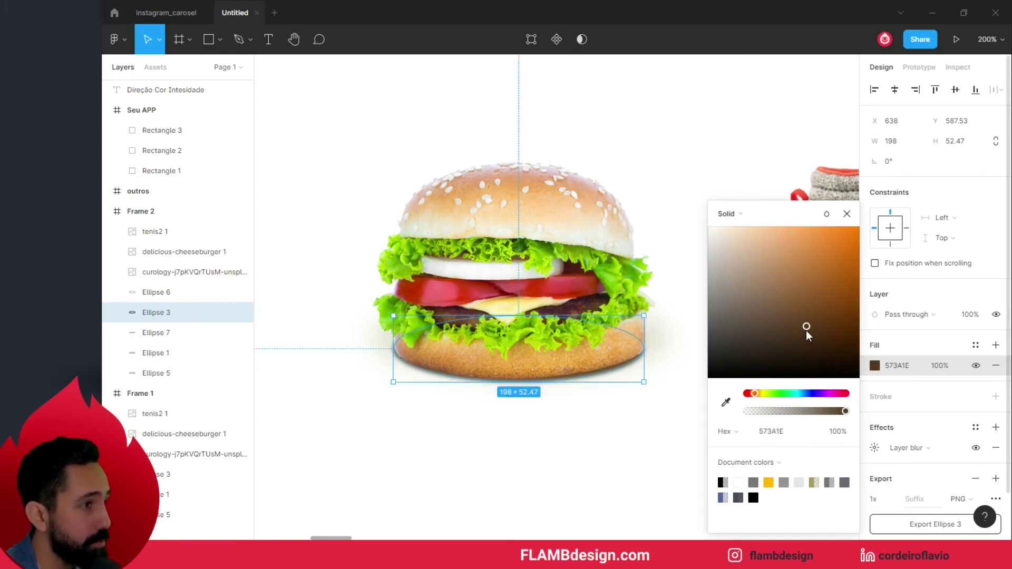
left_click(644, 414)
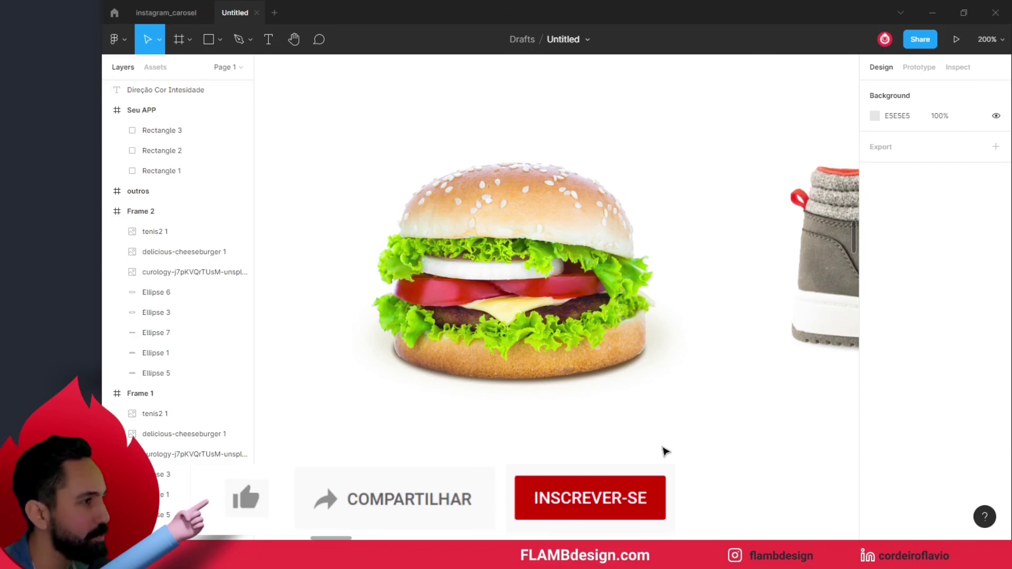
Pan to the sneaker and tint its shadow ellipse blue-grey 636D74
left_click_drag(707, 395, 421, 448)
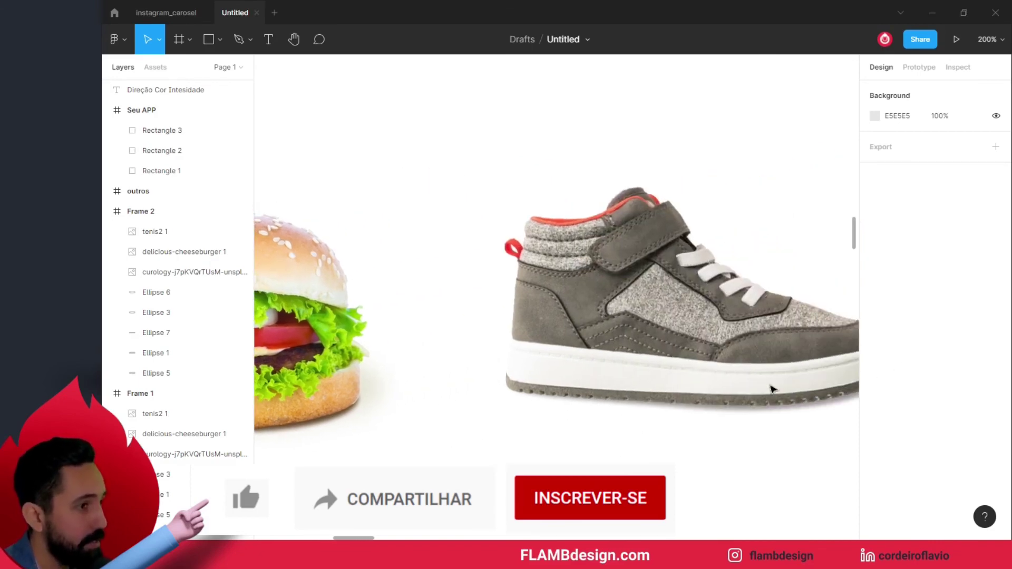
left_click_drag(719, 436, 583, 452)
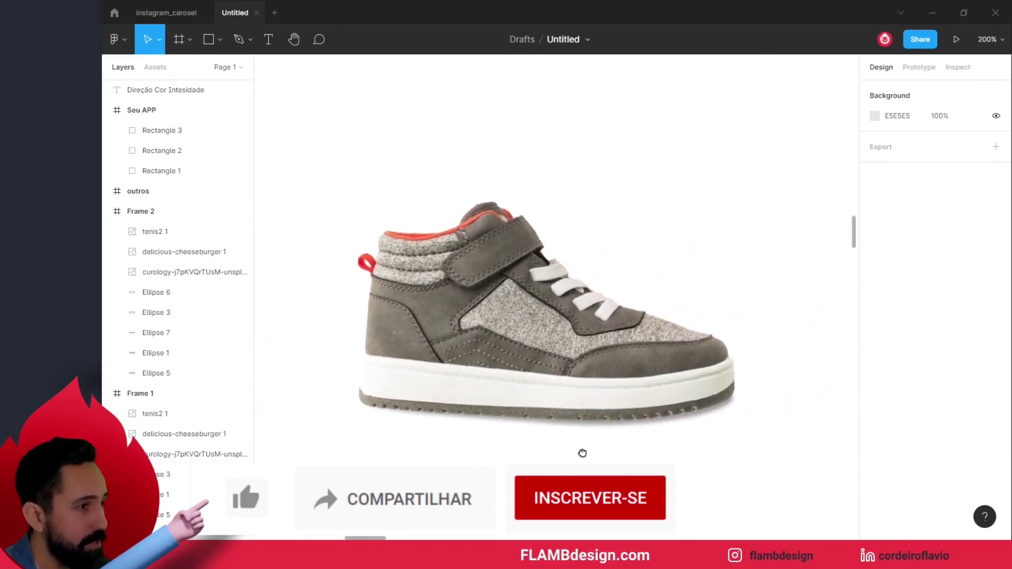
left_click(619, 427)
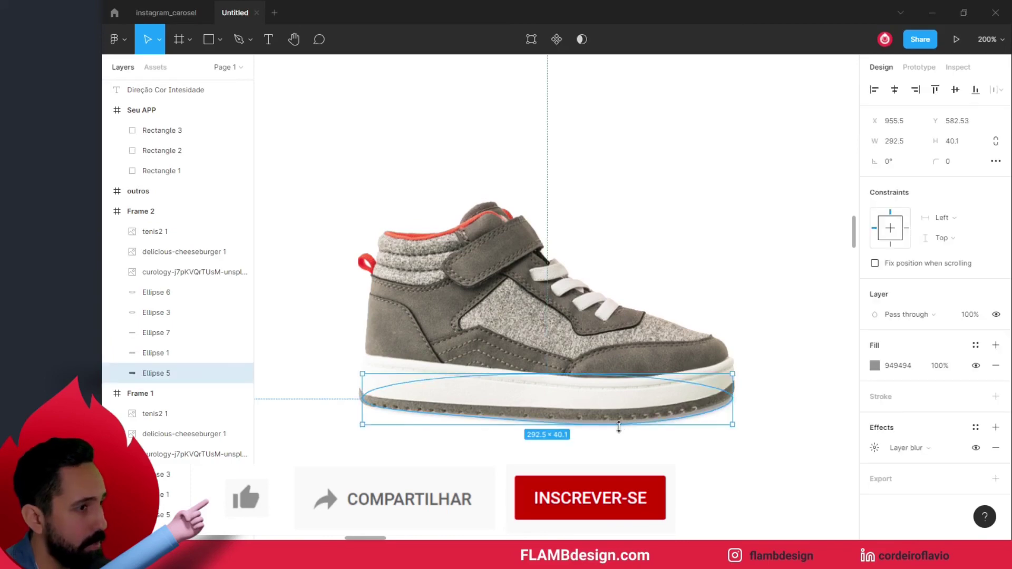
left_click(874, 366)
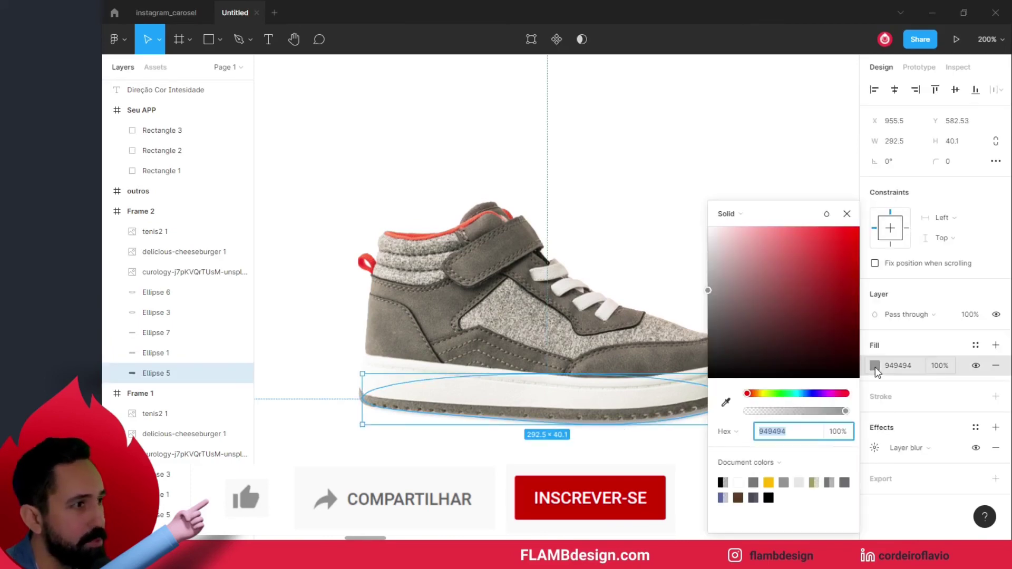
left_click(803, 396)
left_click(745, 313)
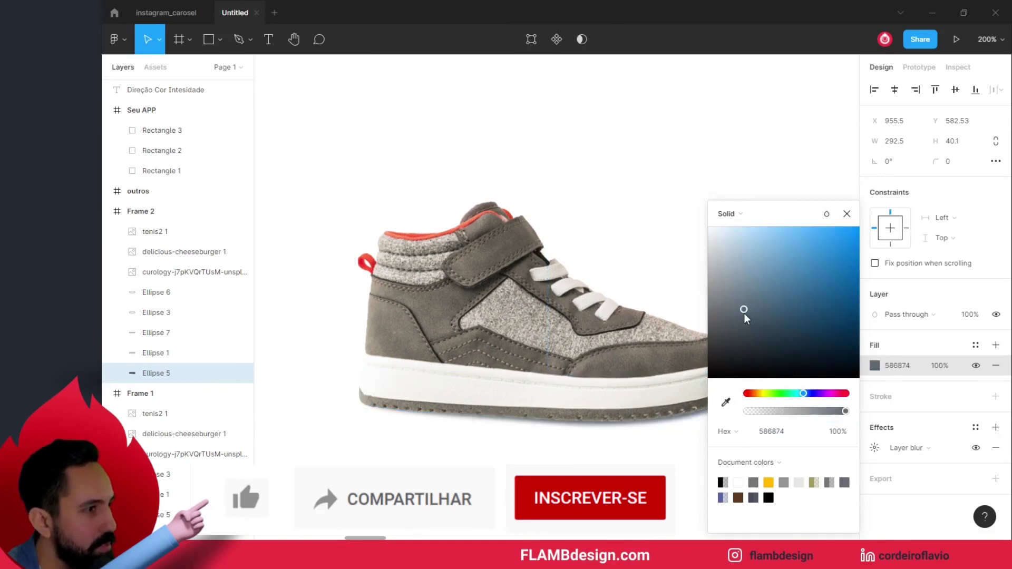
left_click(738, 296)
left_click_drag(738, 299, 729, 313)
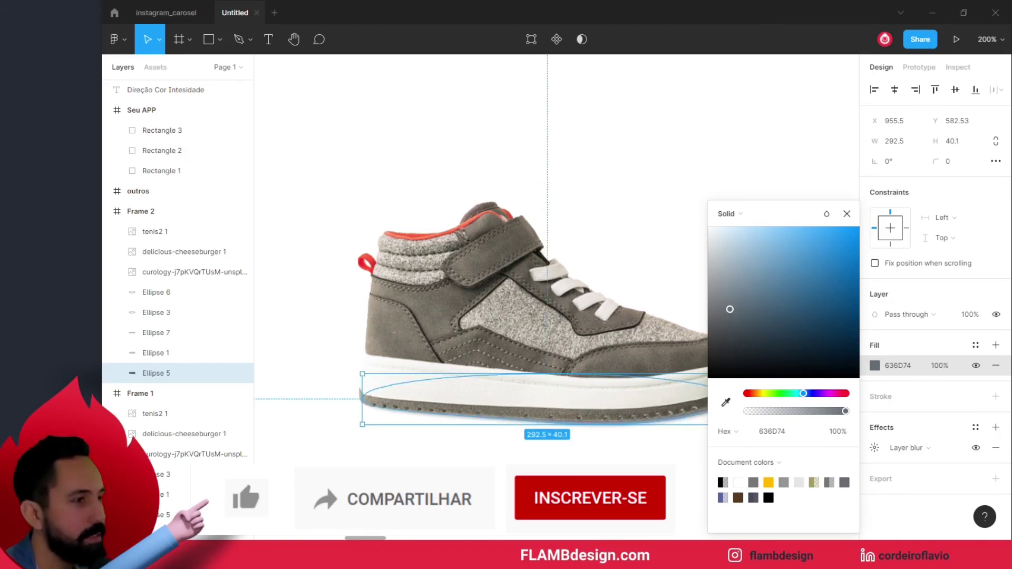
key("Escape")
key("Escape")
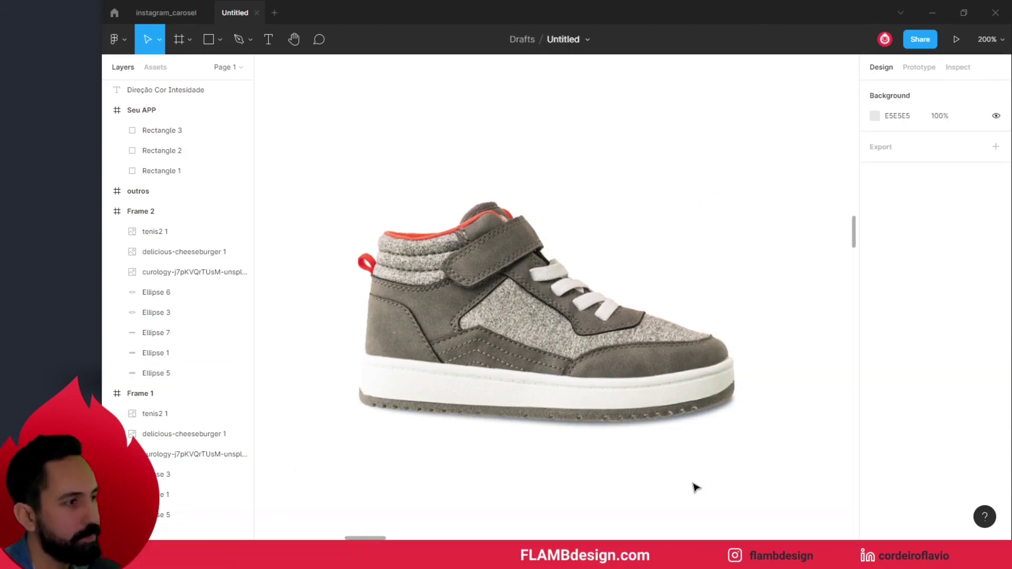
key("space")
Pan across the burger and sneaker comparison frames, then select the cleanser tube's Ellipse 1 shadow
left_click_drag(637, 492, 696, 471)
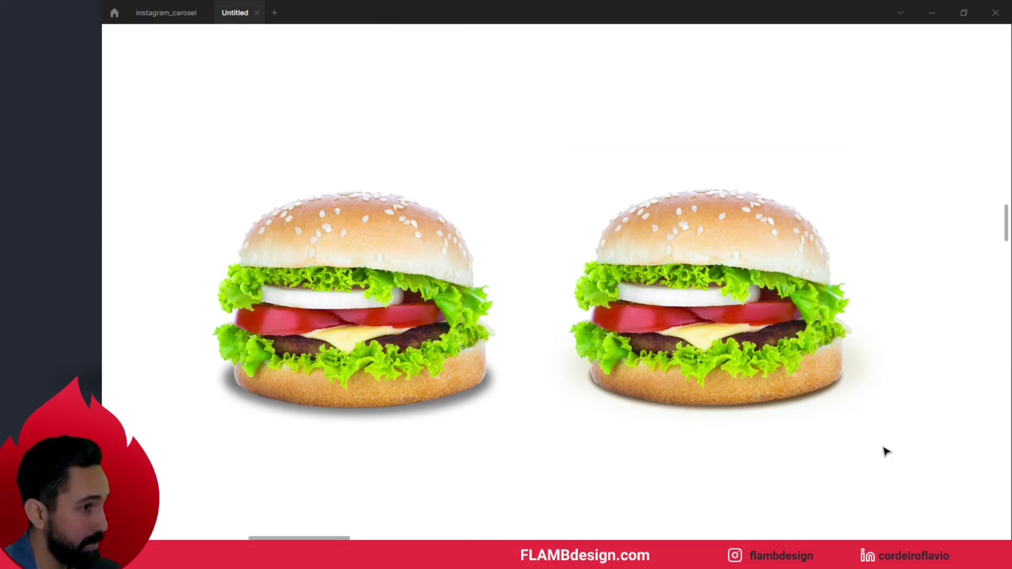
scroll(615, 429, "right", 8)
scroll(747, 397, "right", 14)
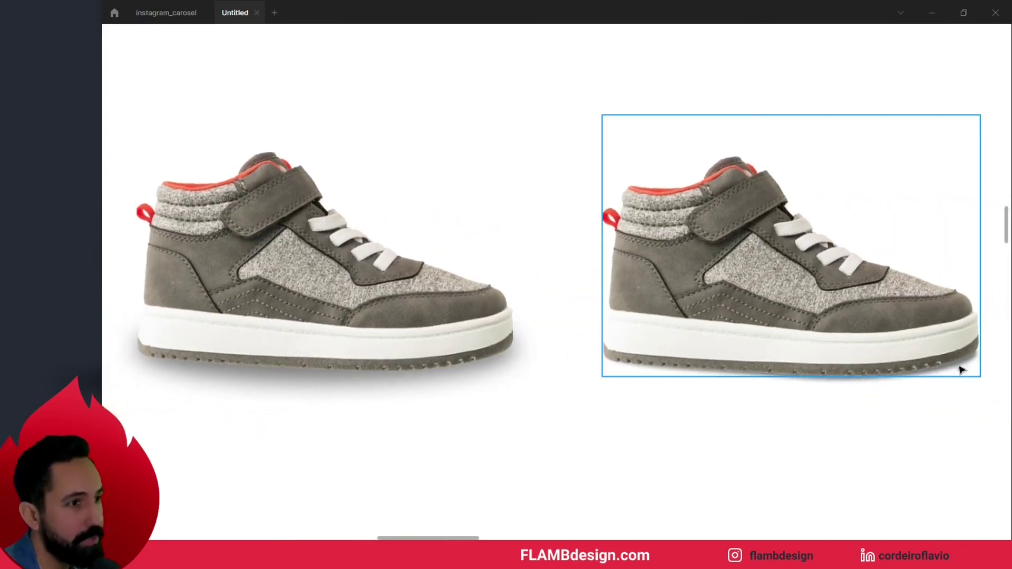
scroll(856, 464, "right", 1)
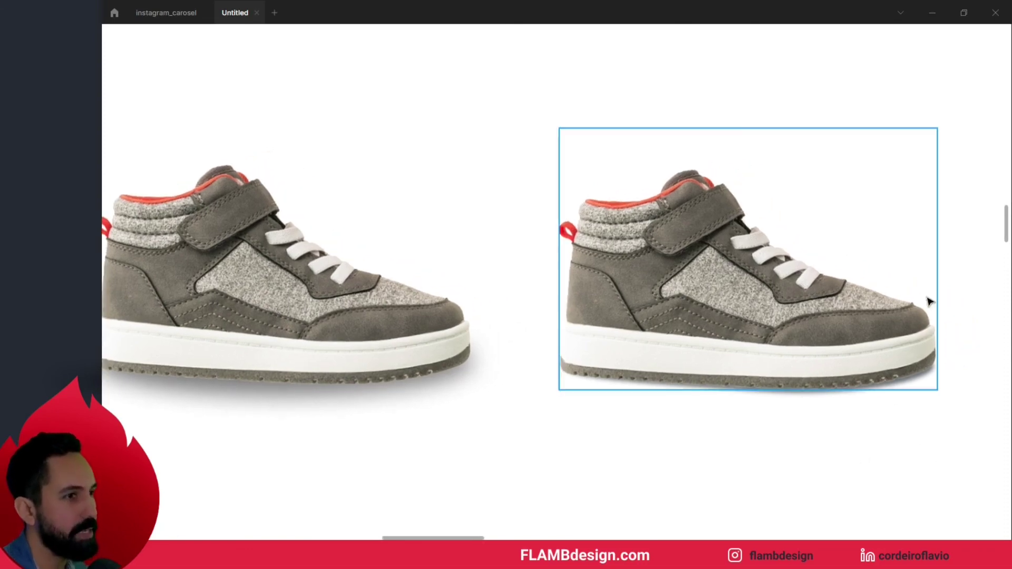
left_click_drag(400, 447, 504, 448)
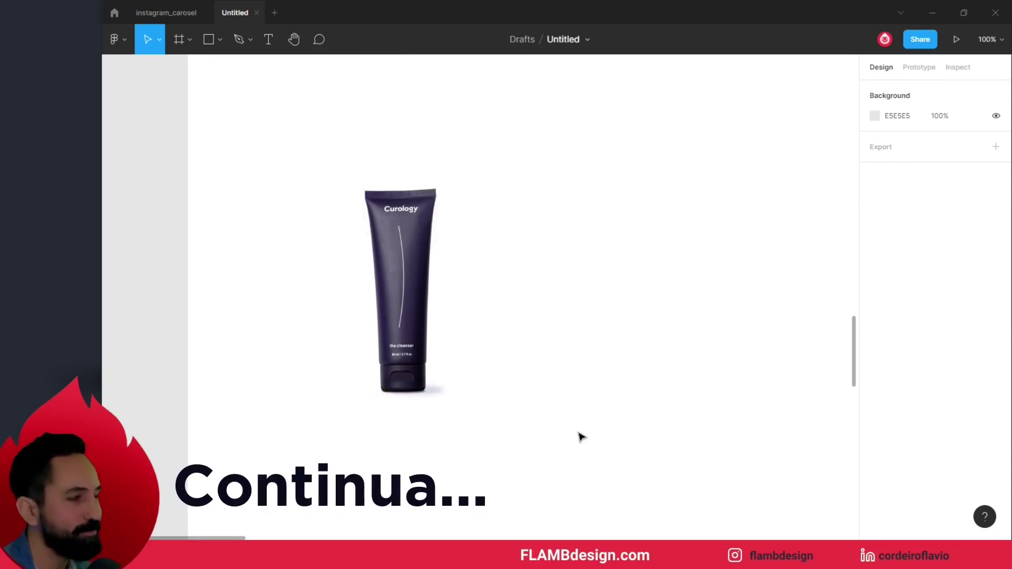
left_click(442, 396)
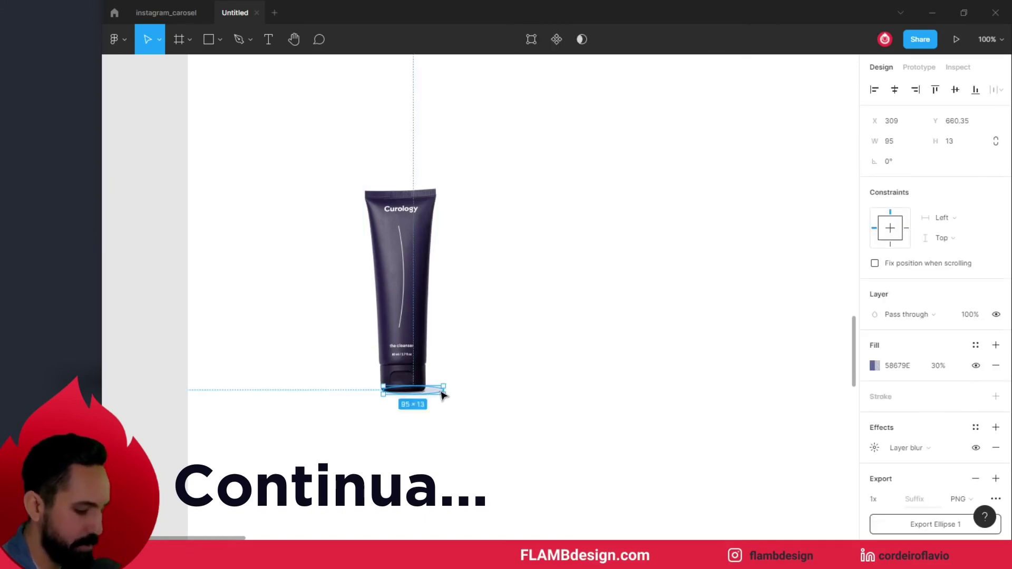